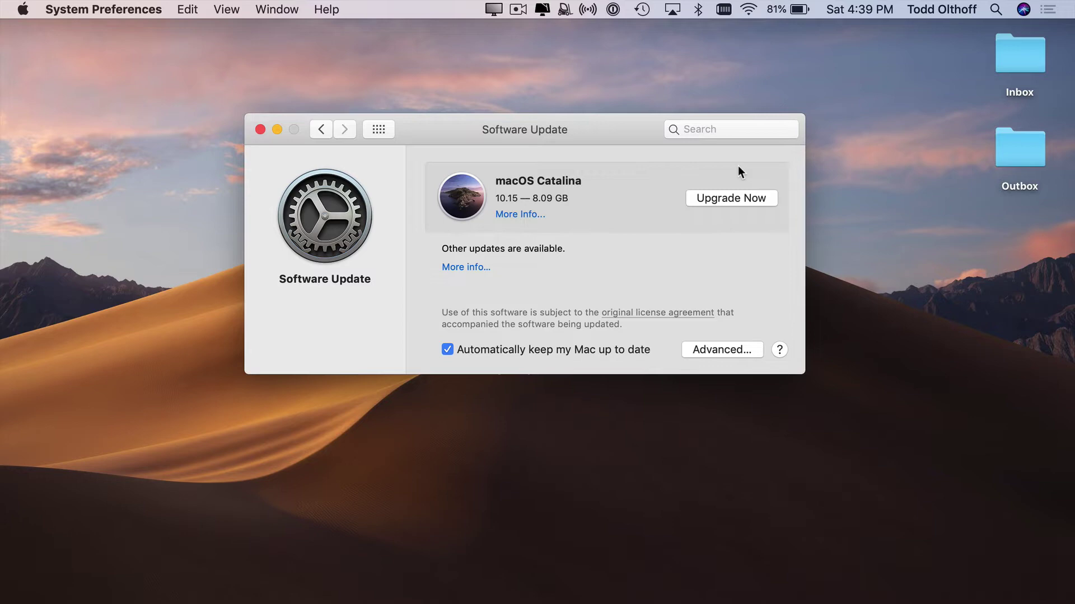
Launch System Information from the Option-held Apple menu and show Software › Applications.
left_click(23, 9)
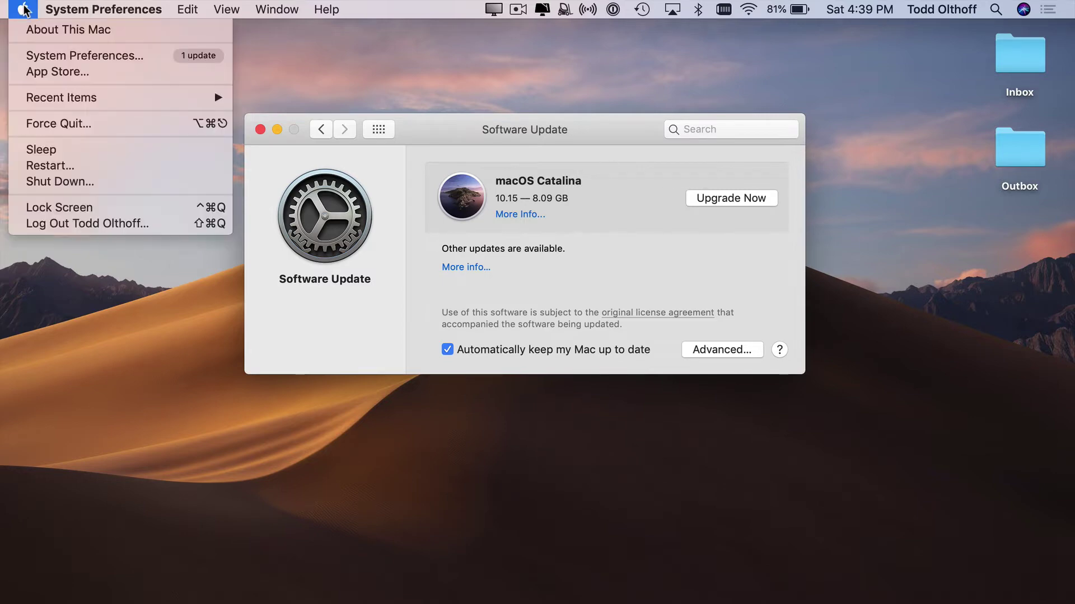
key("alt")
key("alt")
key("alt")
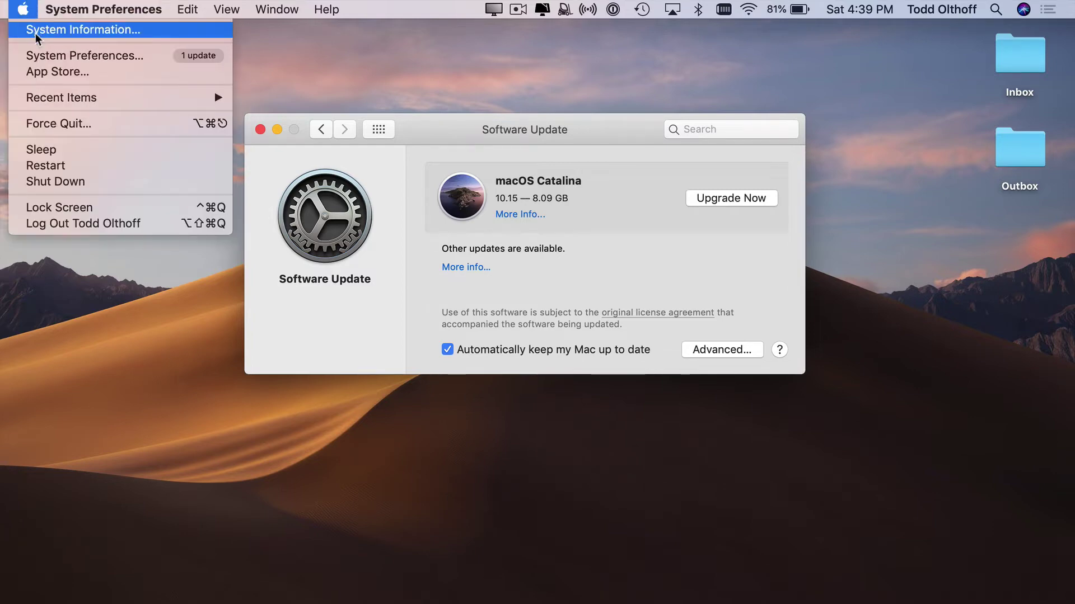
left_click(35, 29)
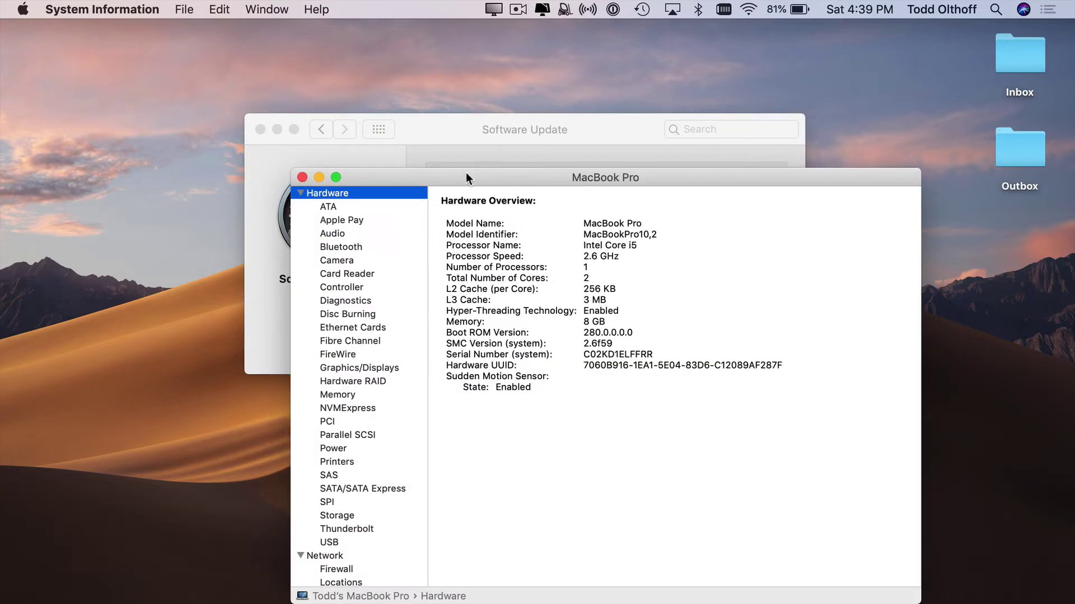
left_click_drag(466, 172, 424, 80)
scroll(346, 268, "down", 10)
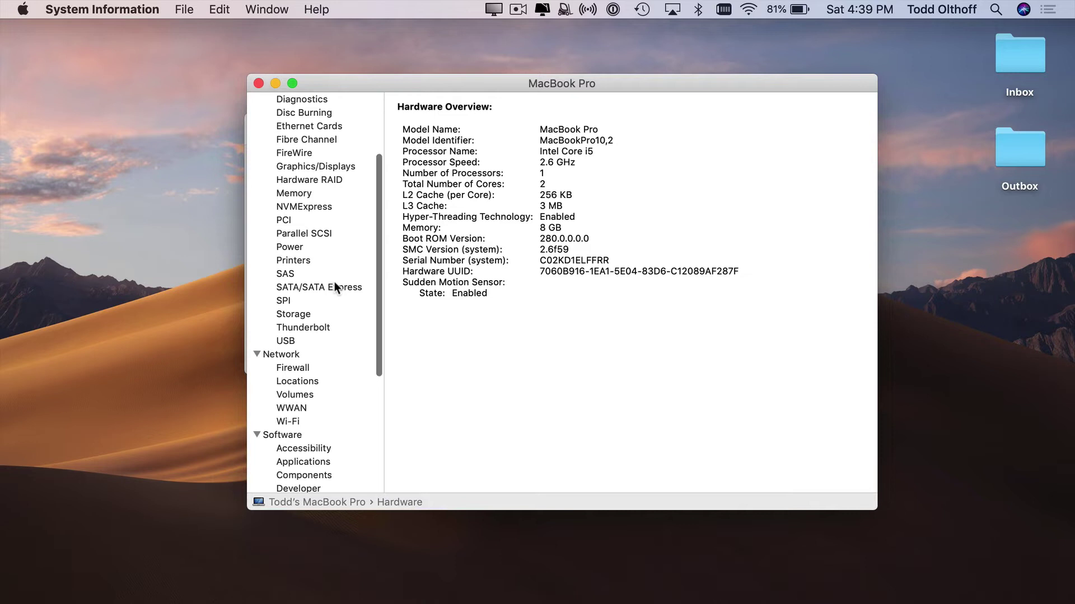
left_click(317, 311)
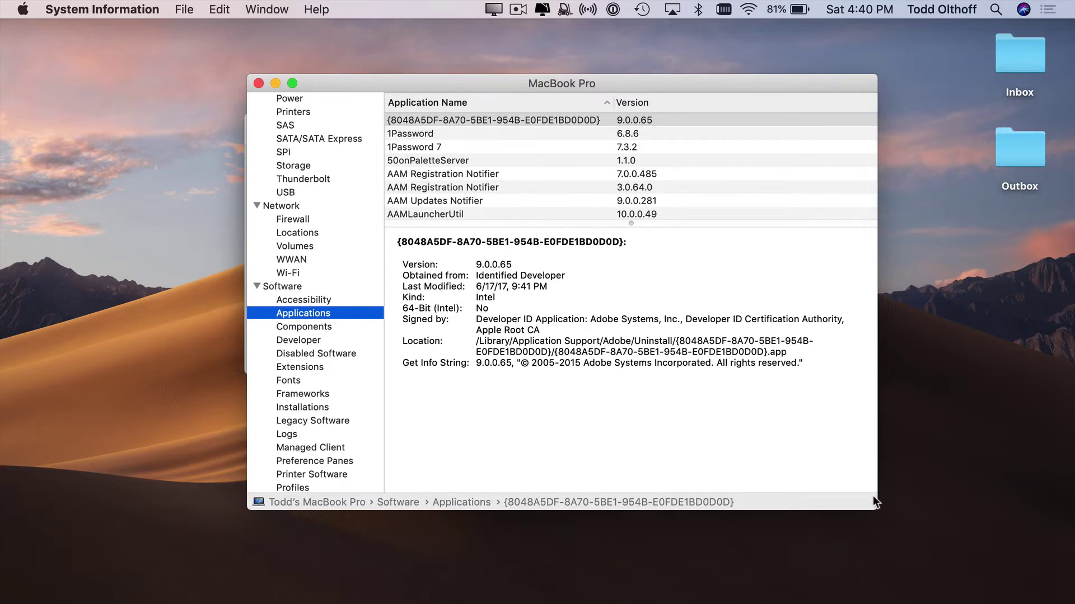
Widen the System Information window and narrow the Version column to reveal 64-Bit (Intel).
left_click_drag(874, 507, 1030, 488)
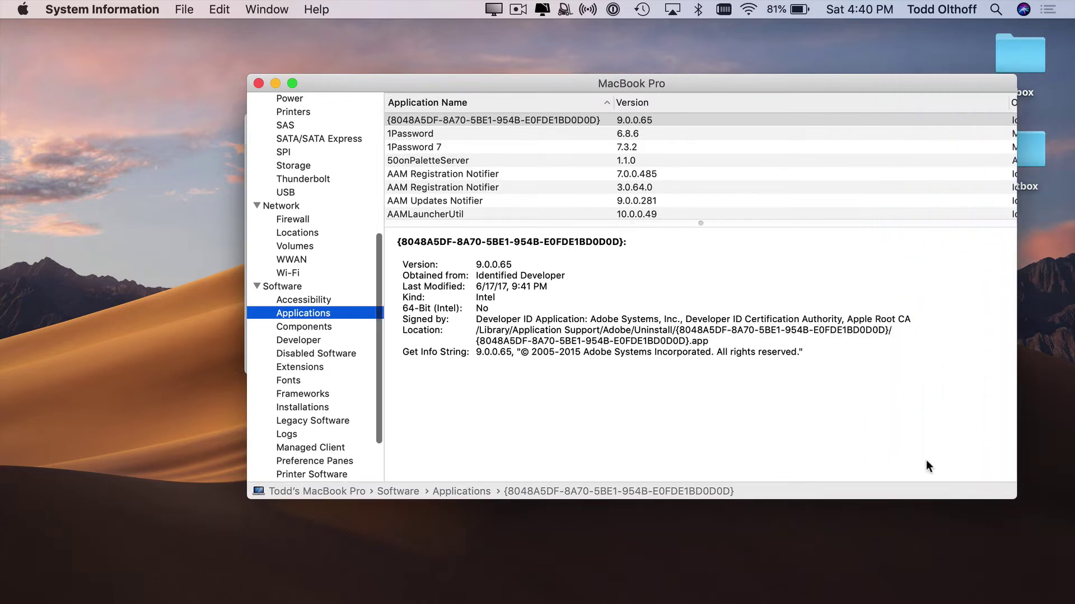
left_click_drag(773, 89, 602, 65)
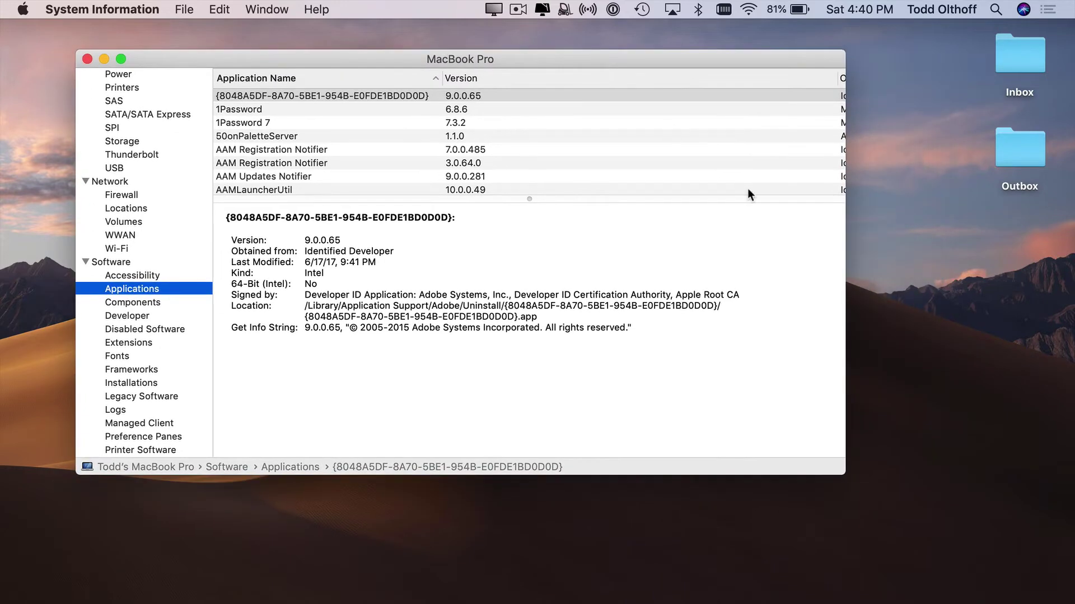
left_click_drag(845, 474, 1003, 471)
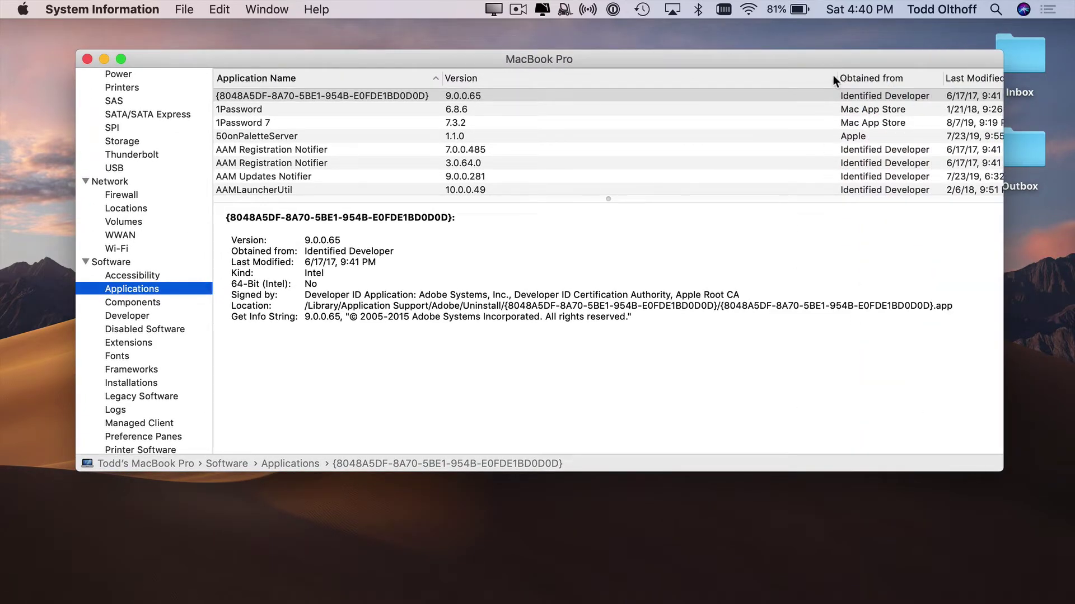
left_click_drag(834, 77, 534, 79)
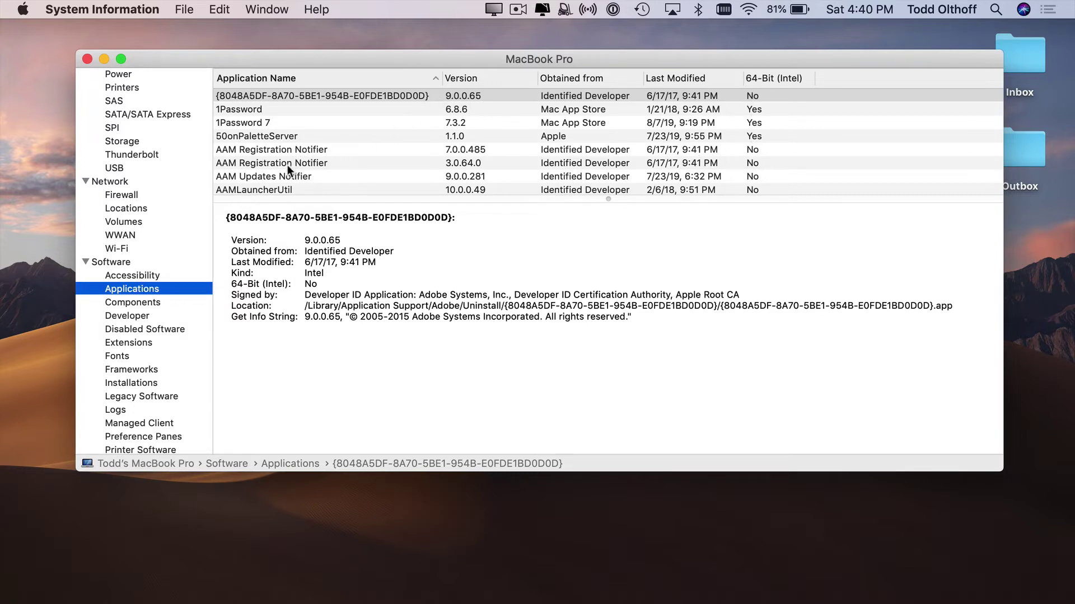
scroll(357, 169, "down", 10)
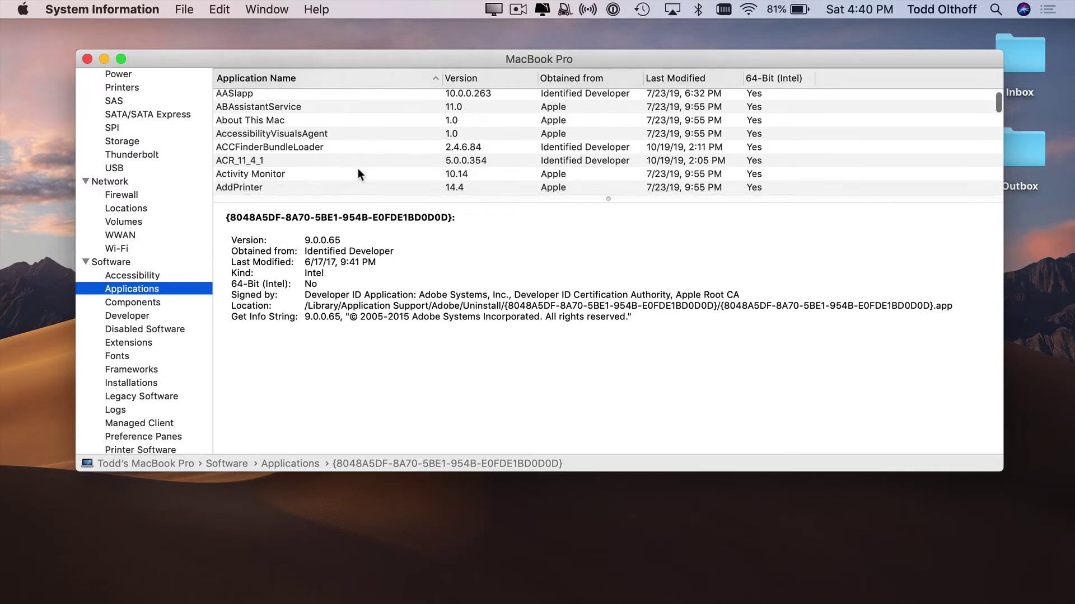
scroll(357, 174, "down", 3)
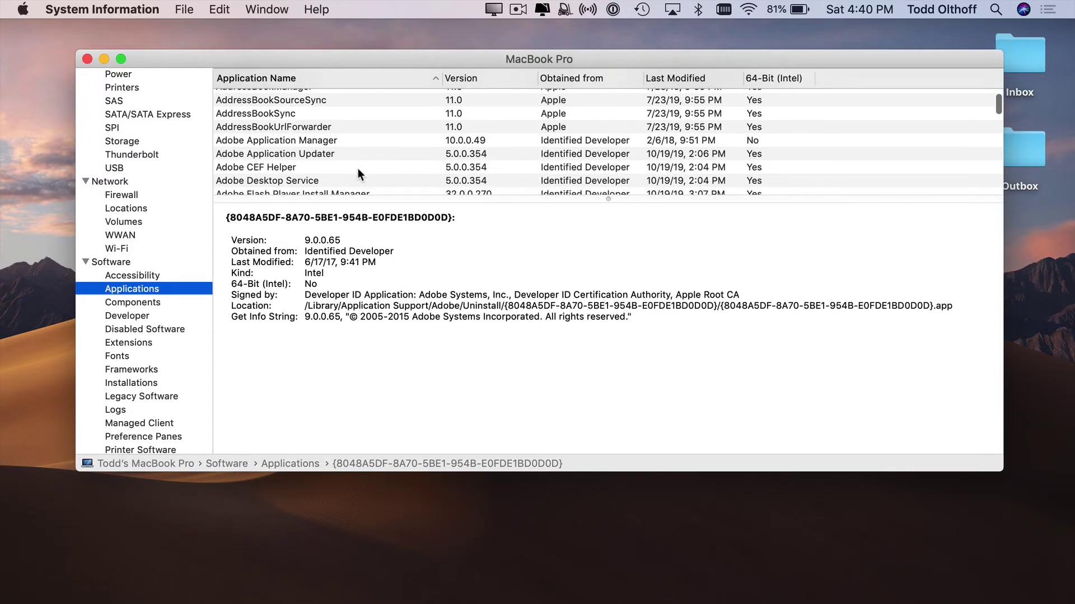
scroll(358, 174, "down", 5)
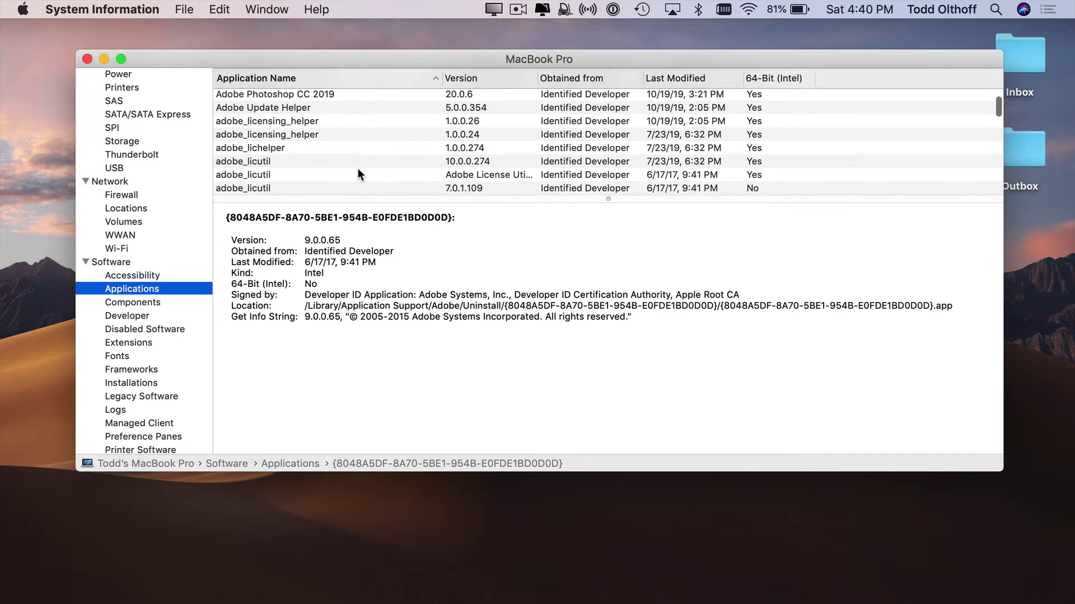
scroll(358, 174, "down", 3)
scroll(358, 173, "up", 1)
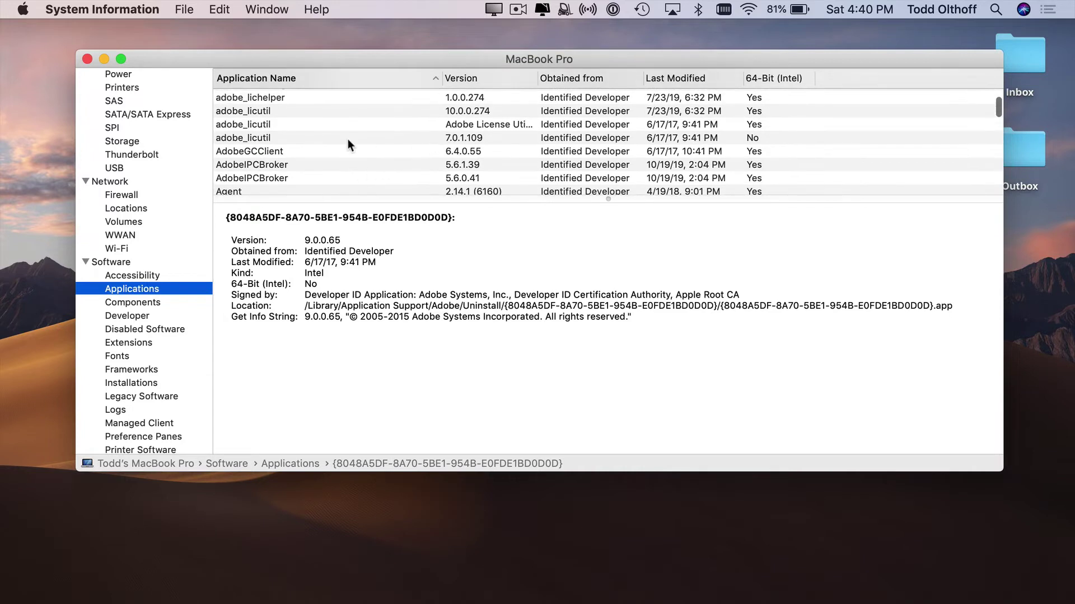
scroll(409, 135, "down", 5)
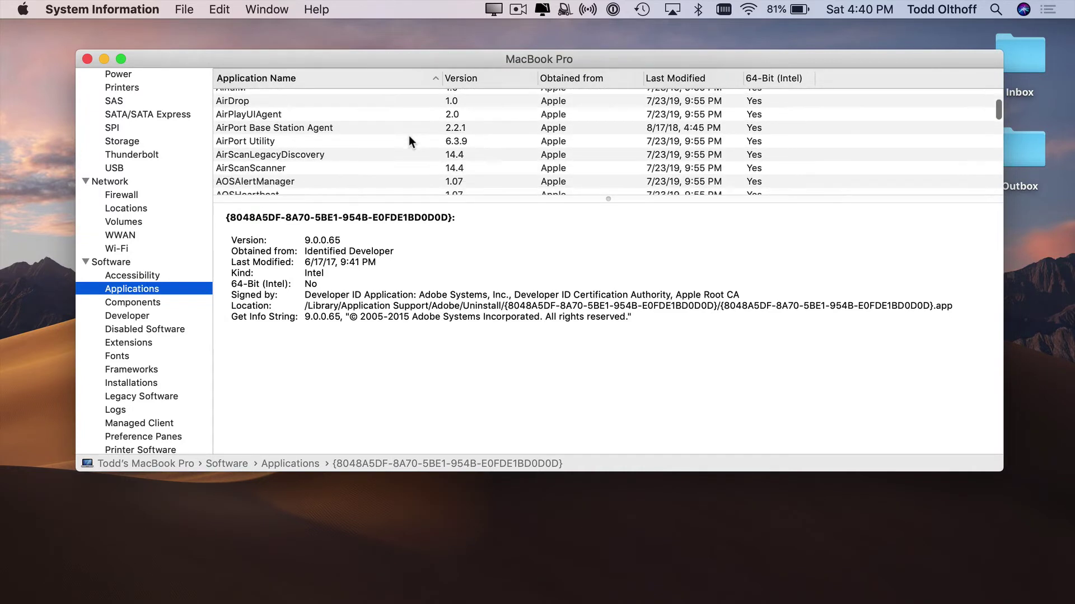
scroll(408, 135, "down", 4)
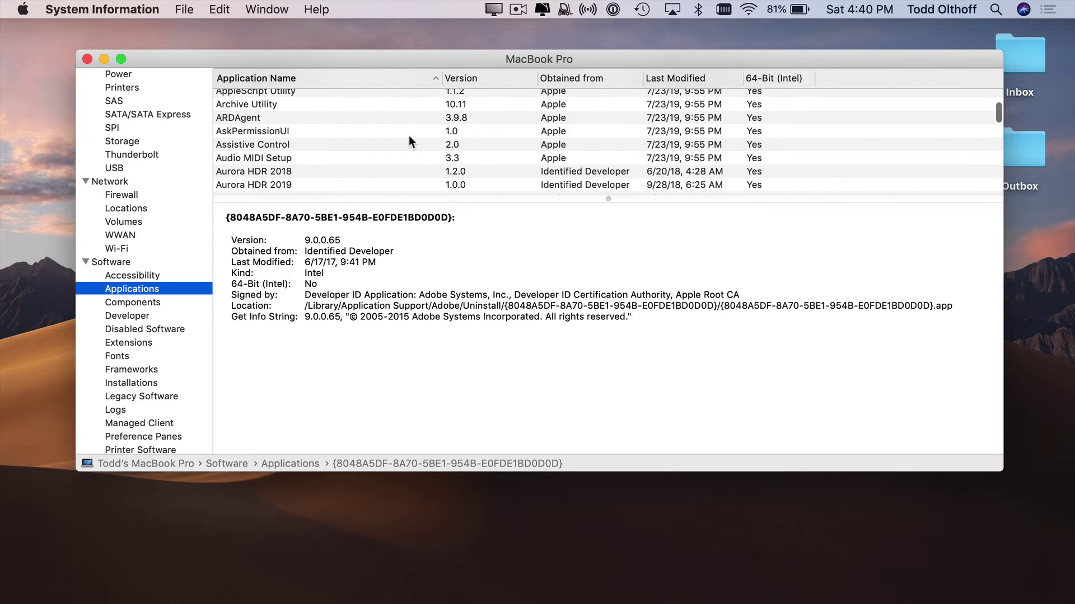
Sort applications by the 64-Bit (Intel) column so 'No' apps like ScanSnap group together.
left_click(793, 81)
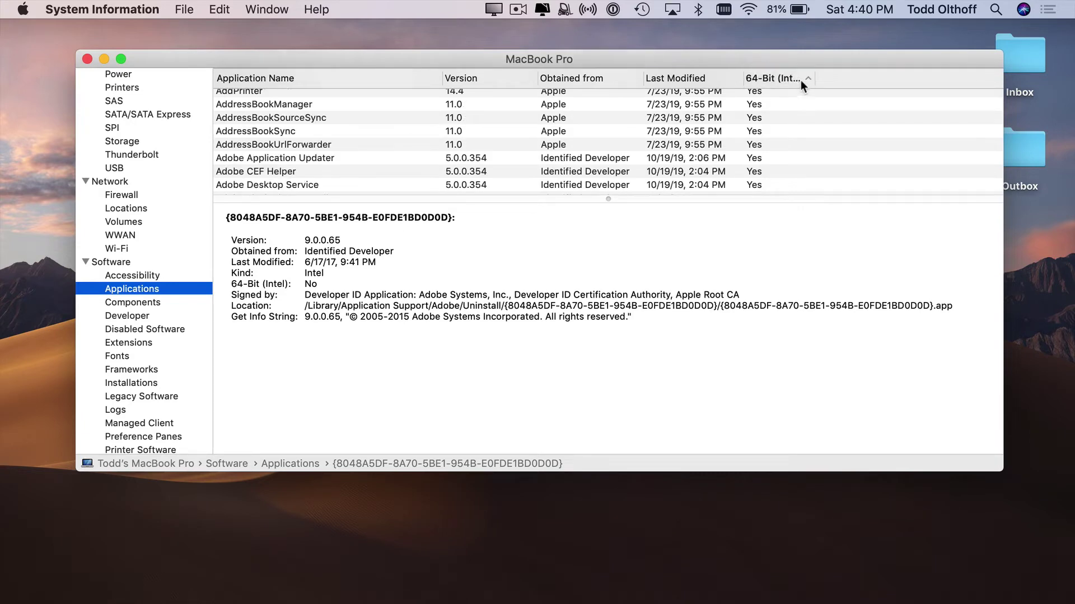
scroll(793, 103, "up", 10)
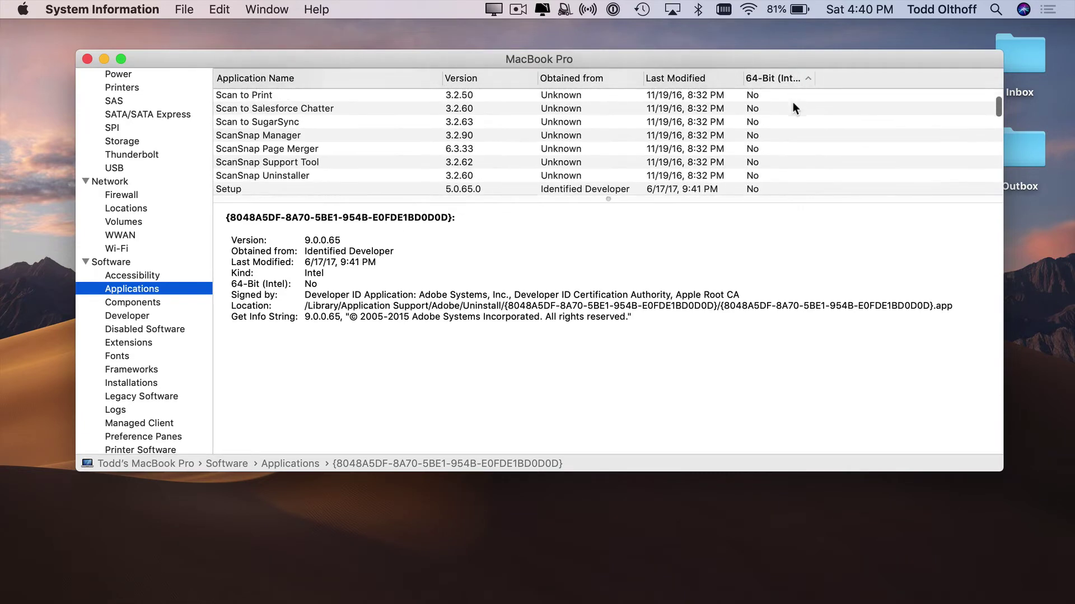
scroll(793, 102, "up", 10)
scroll(792, 102, "down", 5)
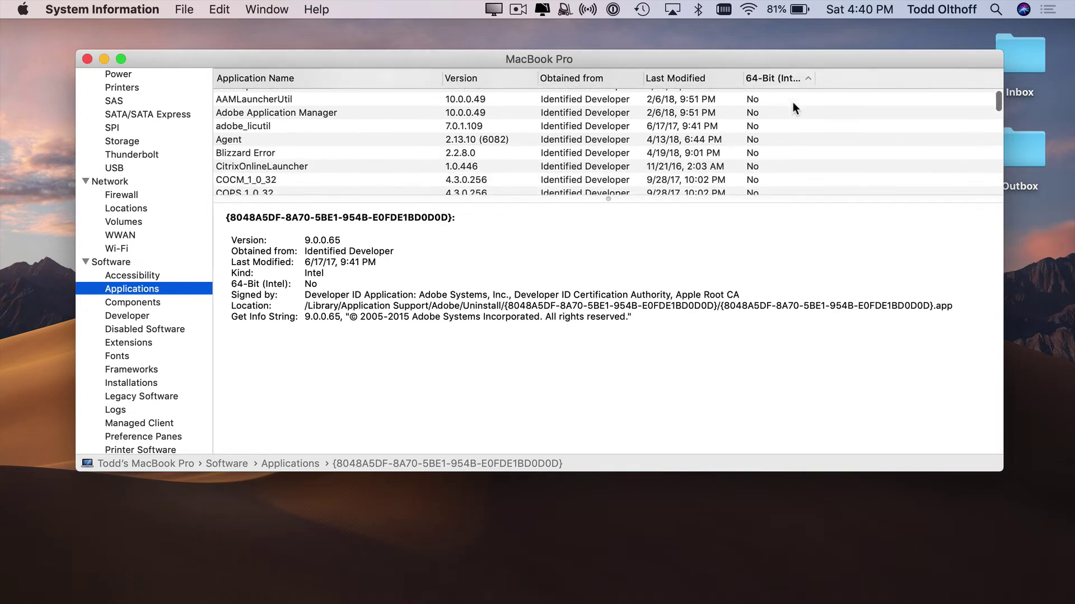
scroll(793, 101, "down", 5)
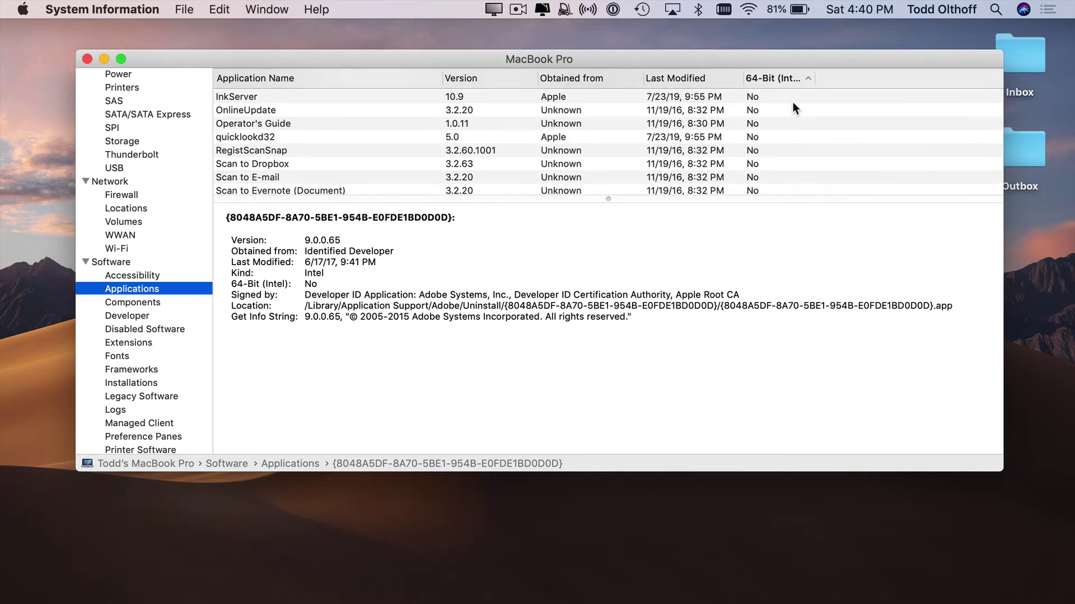
Close System Information, launch Go64 from the Dock, and start its Macintosh HD scan.
left_click(87, 59)
mouse_move(588, 603)
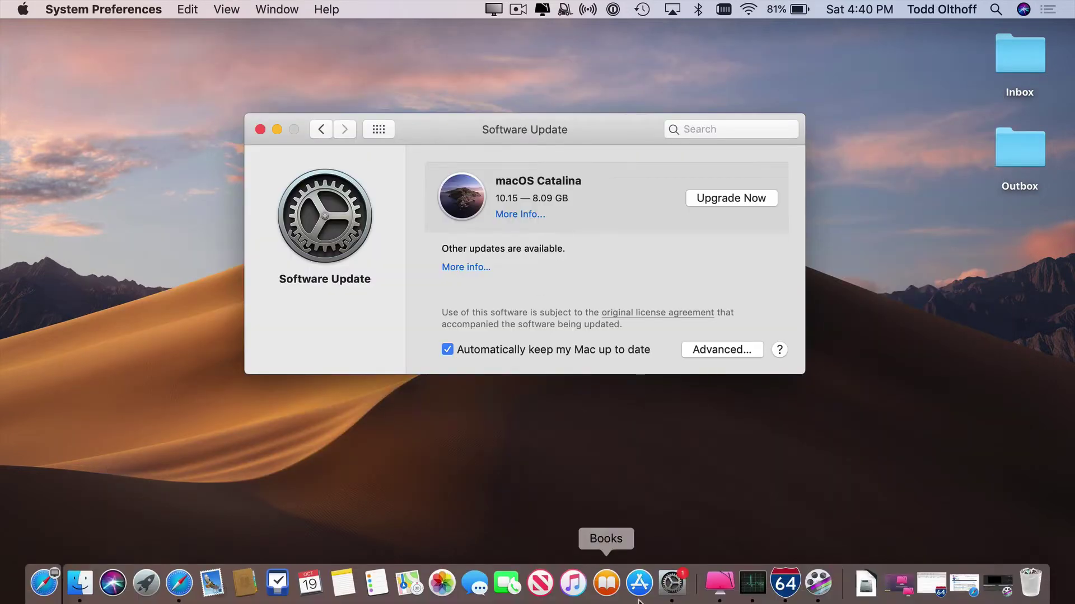
left_click(793, 584)
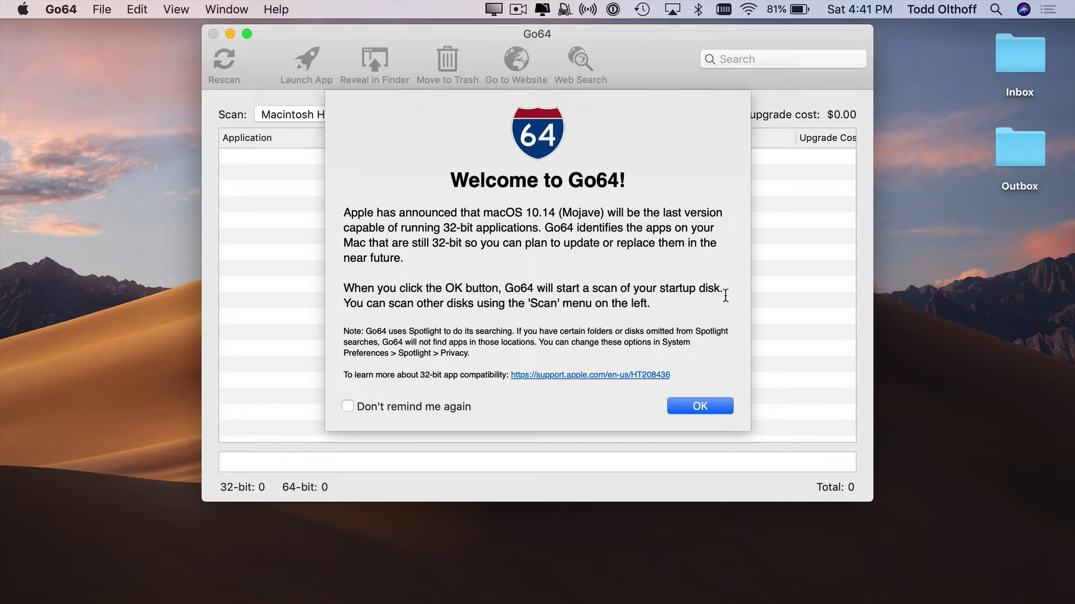
left_click(699, 406)
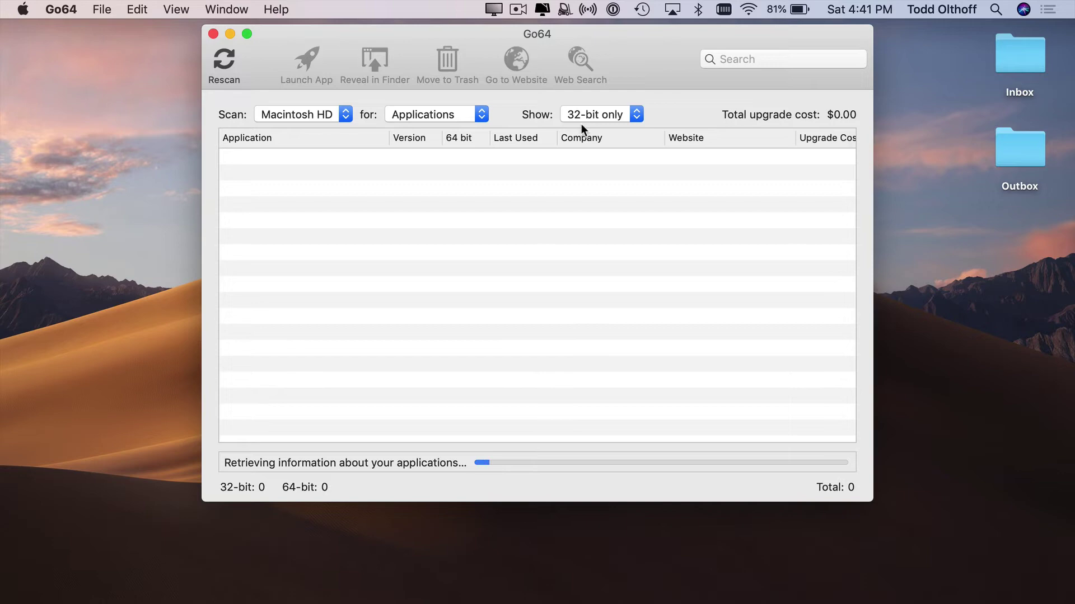
Scan all executables in Go64 and browse the 107 32-bit-only items found.
left_click(480, 116)
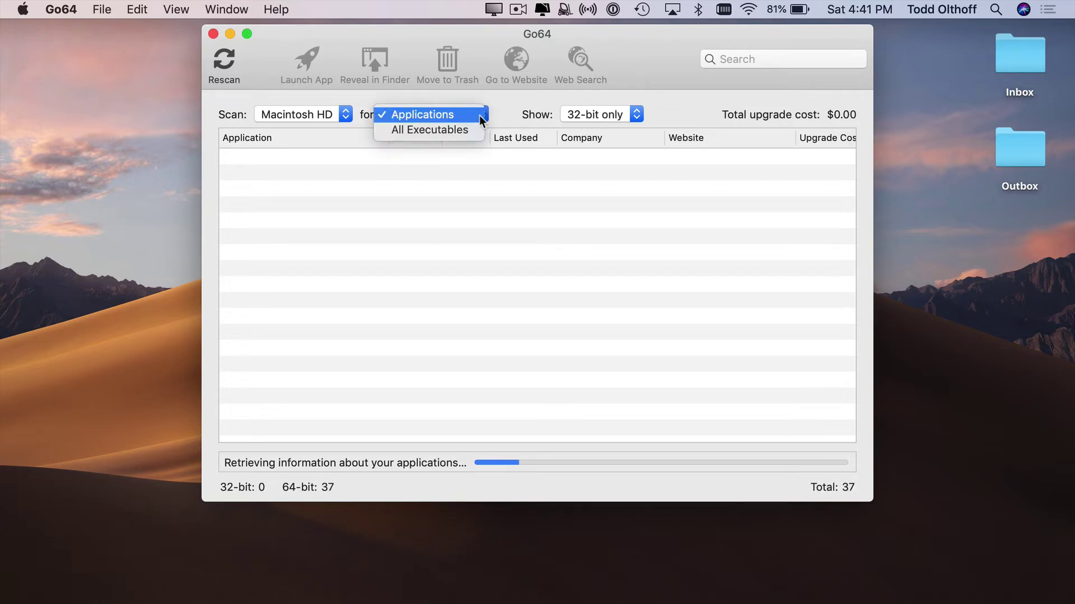
left_click(475, 135)
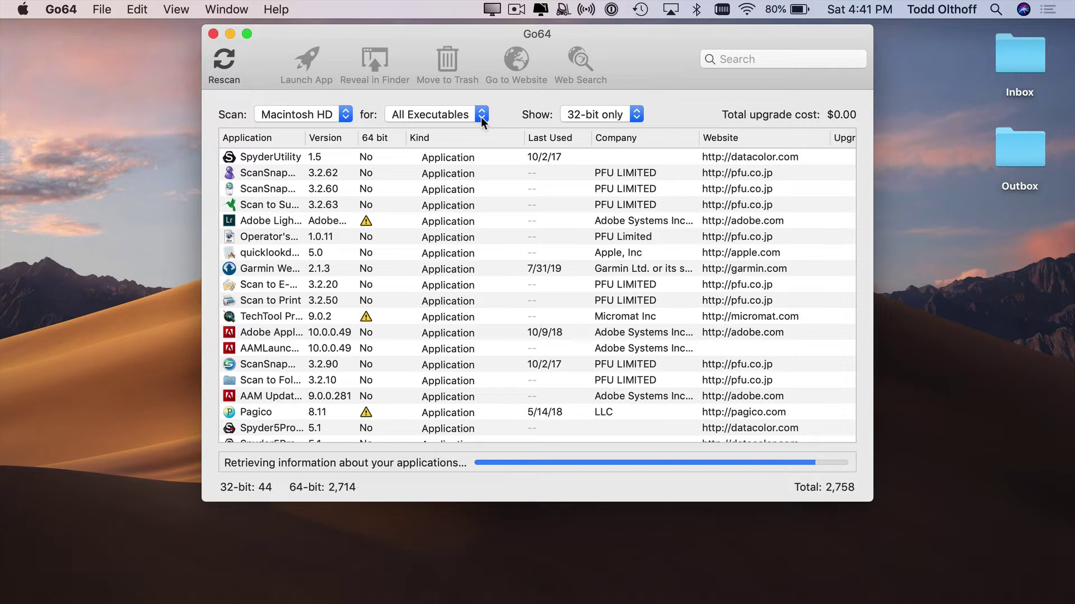
scroll(476, 216, "down", 1)
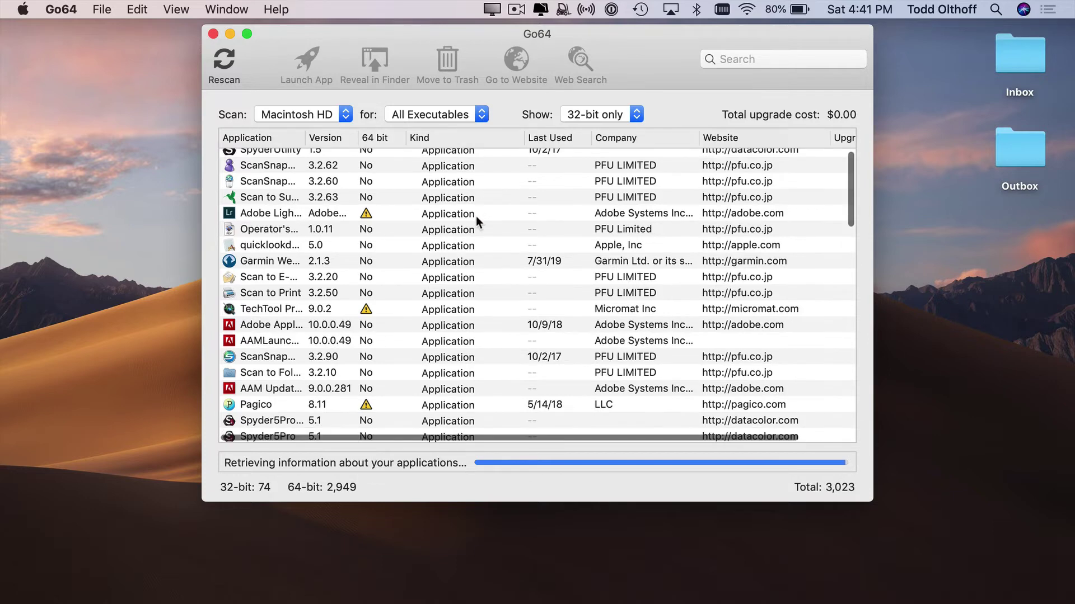
scroll(475, 216, "down", 10)
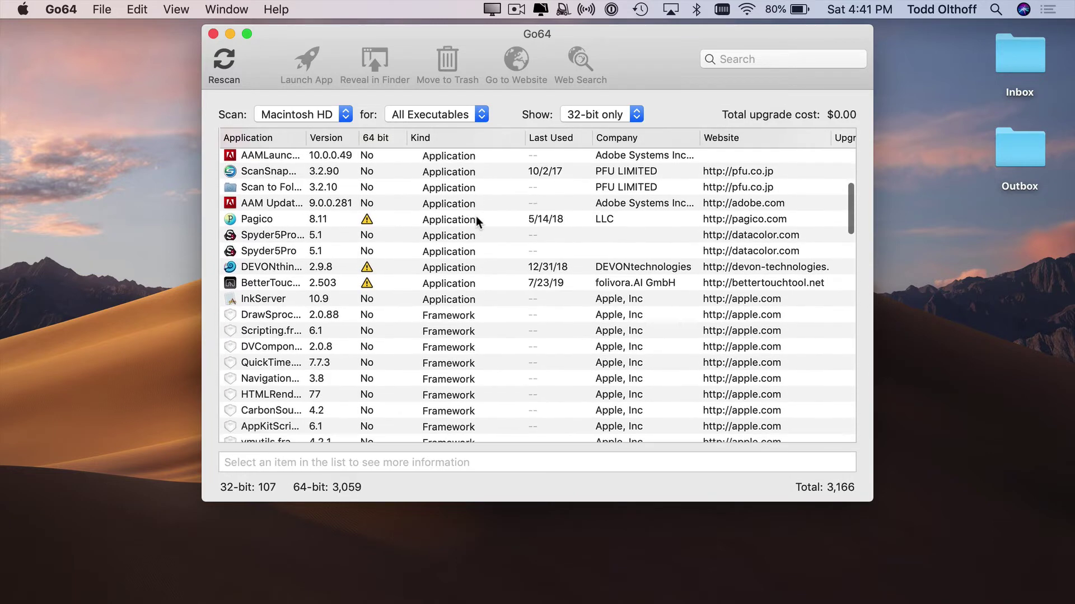
scroll(476, 216, "down", 12)
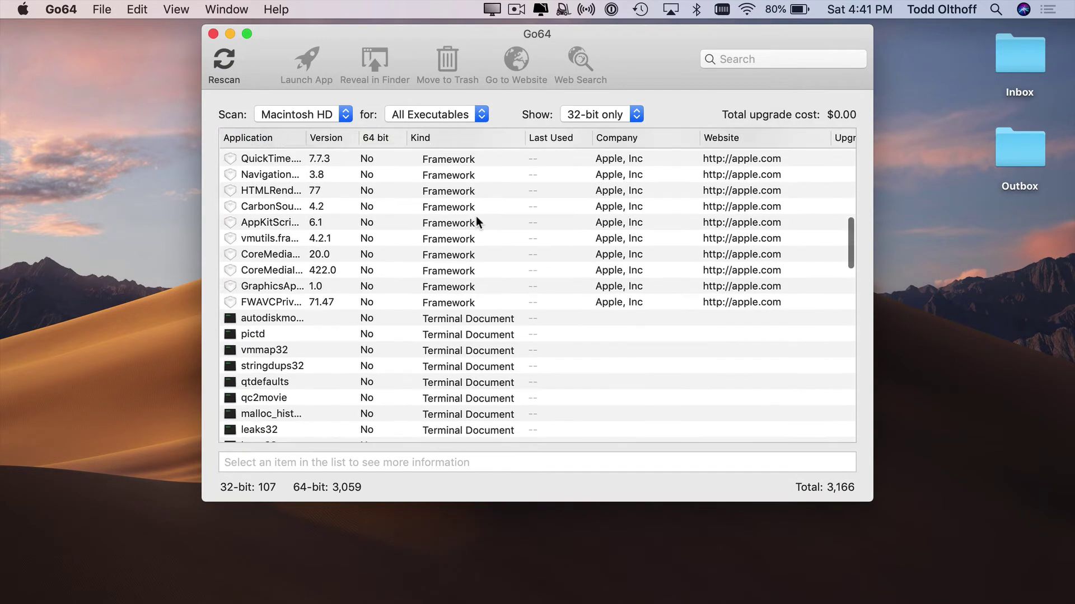
scroll(476, 216, "down", 13)
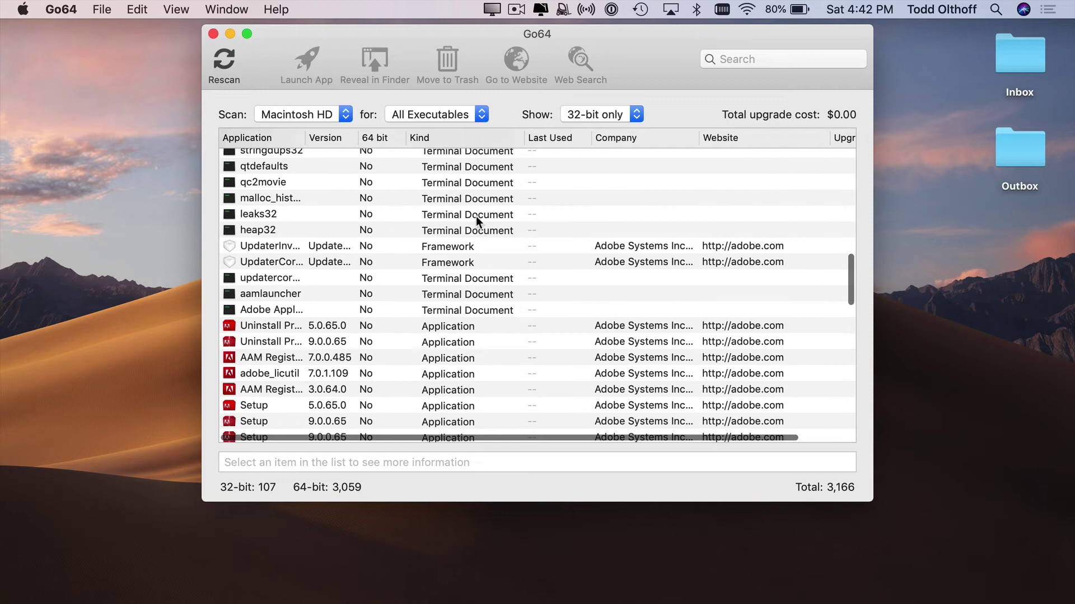
scroll(476, 215, "down", 15)
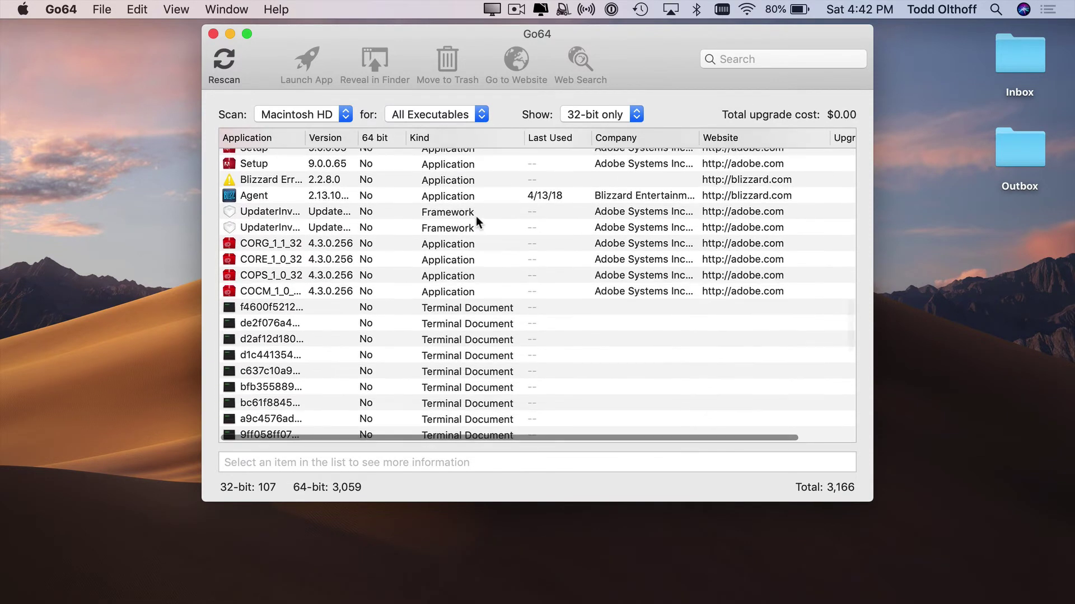
scroll(477, 221, "down", 20)
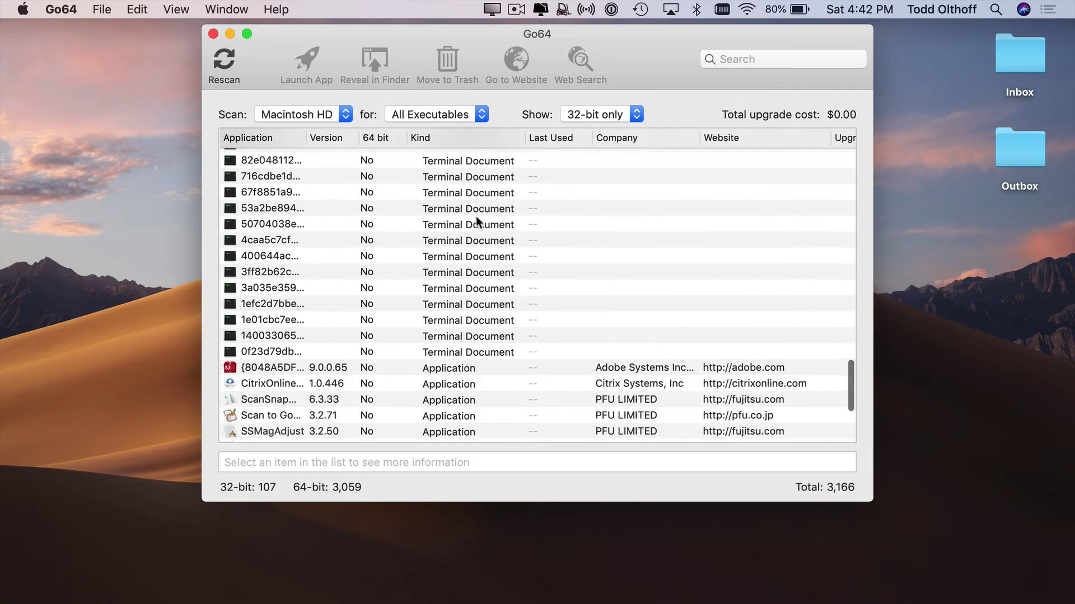
scroll(476, 218, "down", 9)
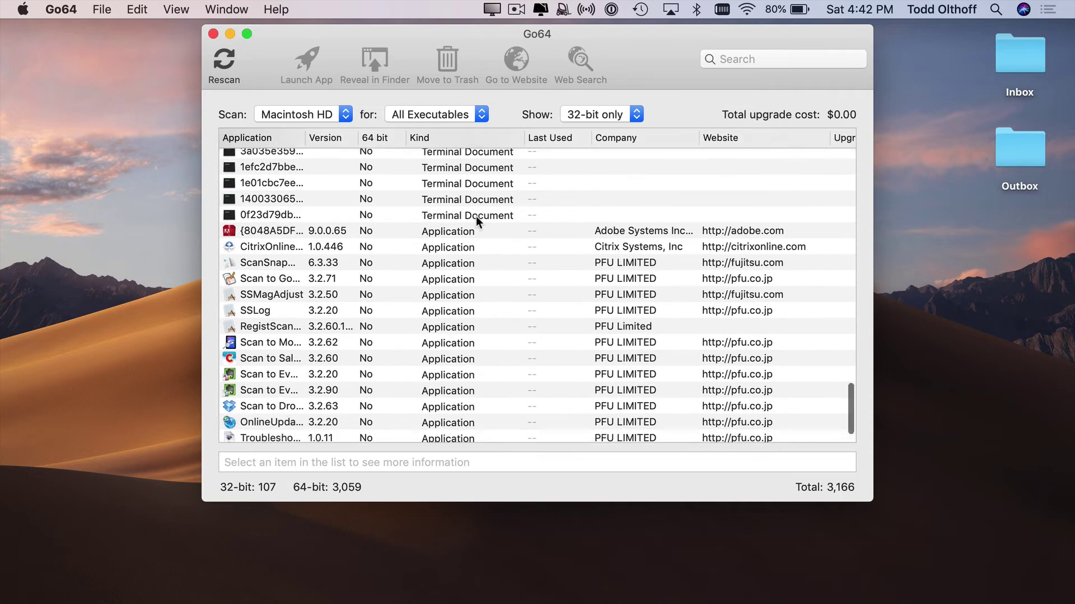
scroll(476, 216, "down", 3)
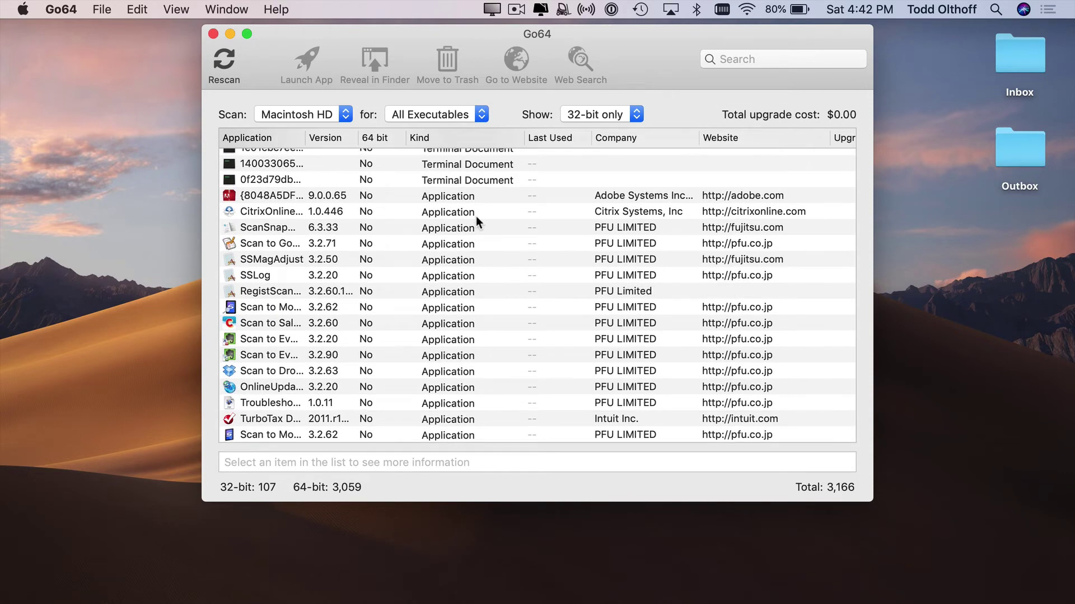
scroll(475, 222, "up", 20)
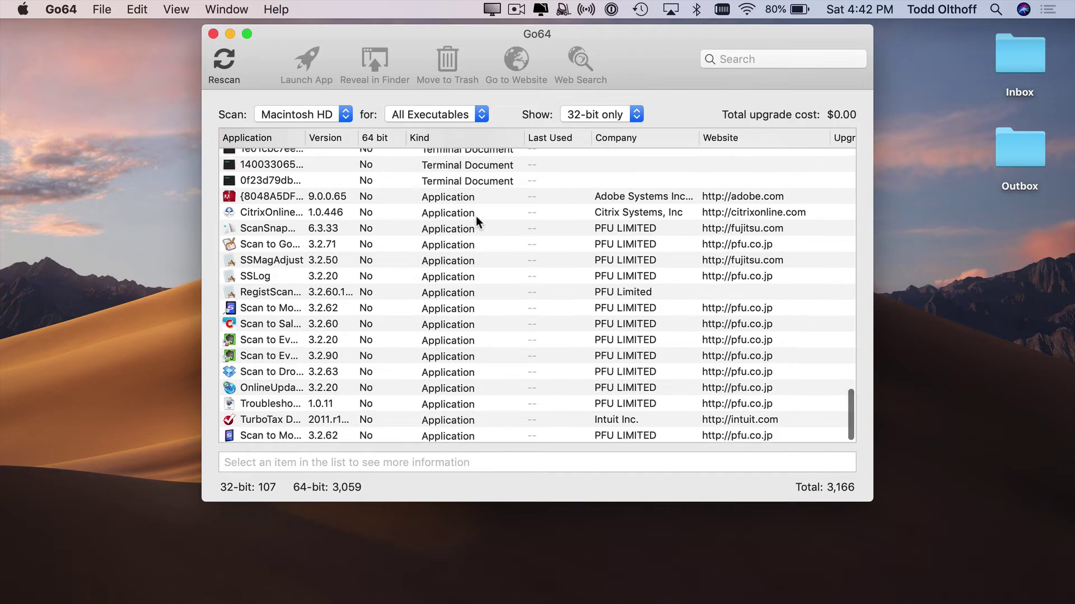
scroll(476, 222, "up", 20)
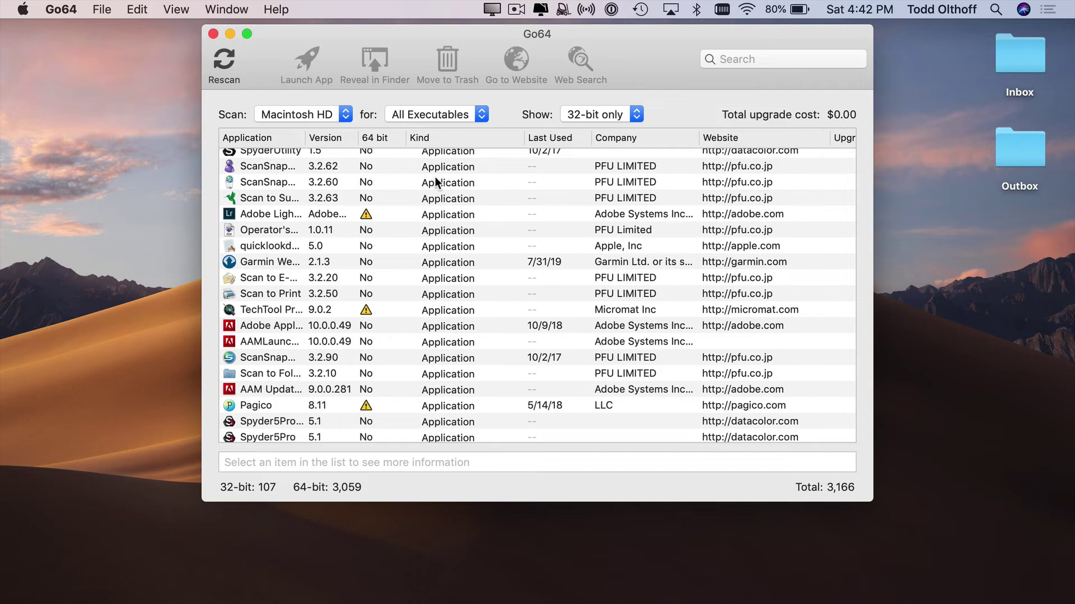
Minimize Go64 and bring forward Software Update offering macOS Catalina 10.15 (8.09 GB).
left_click(231, 34)
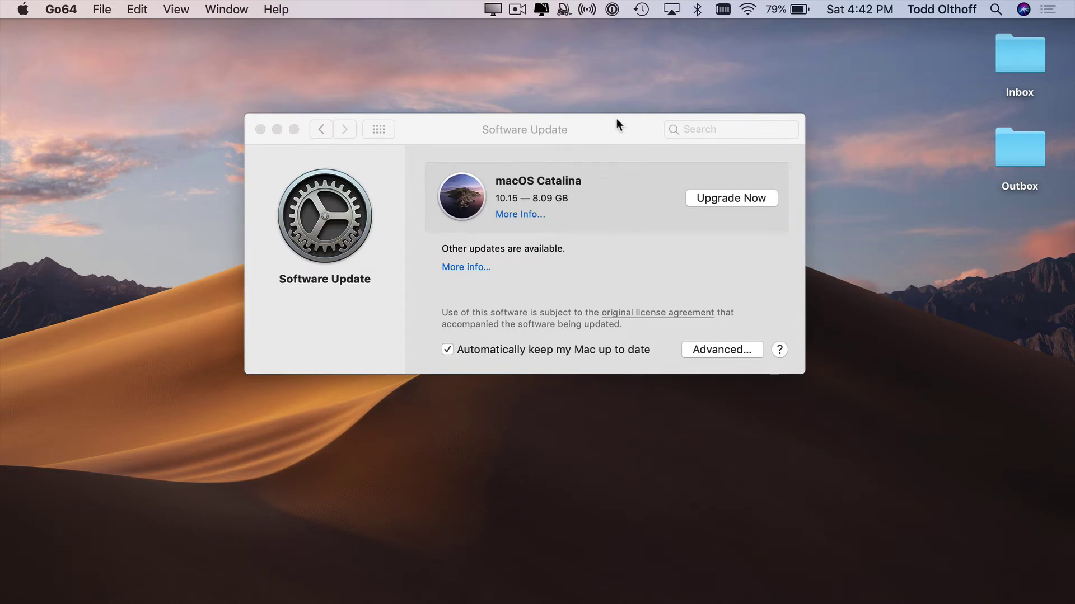
left_click(613, 130)
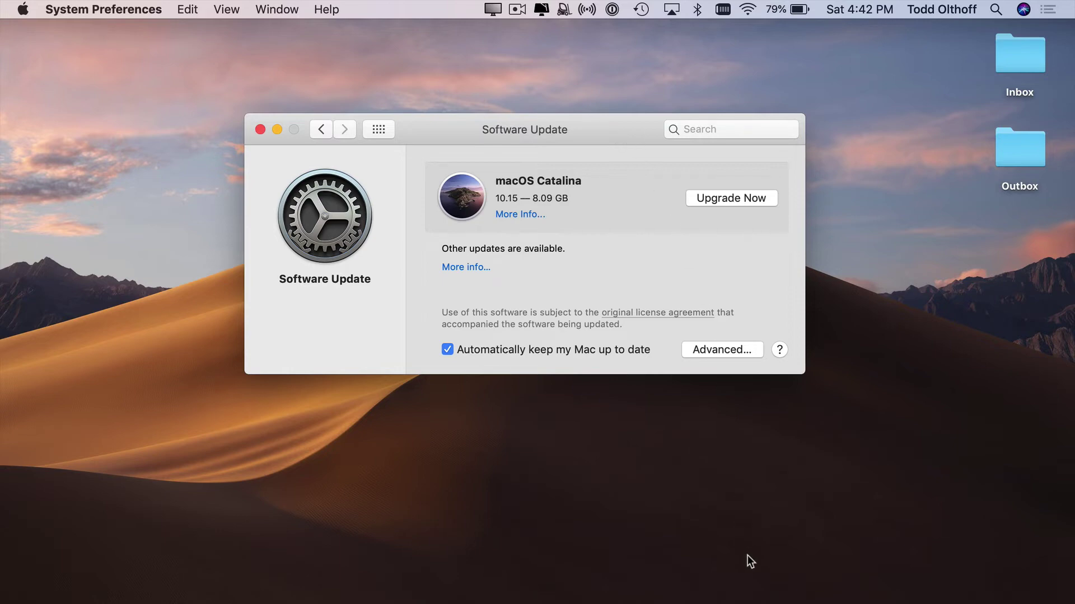
mouse_move(747, 598)
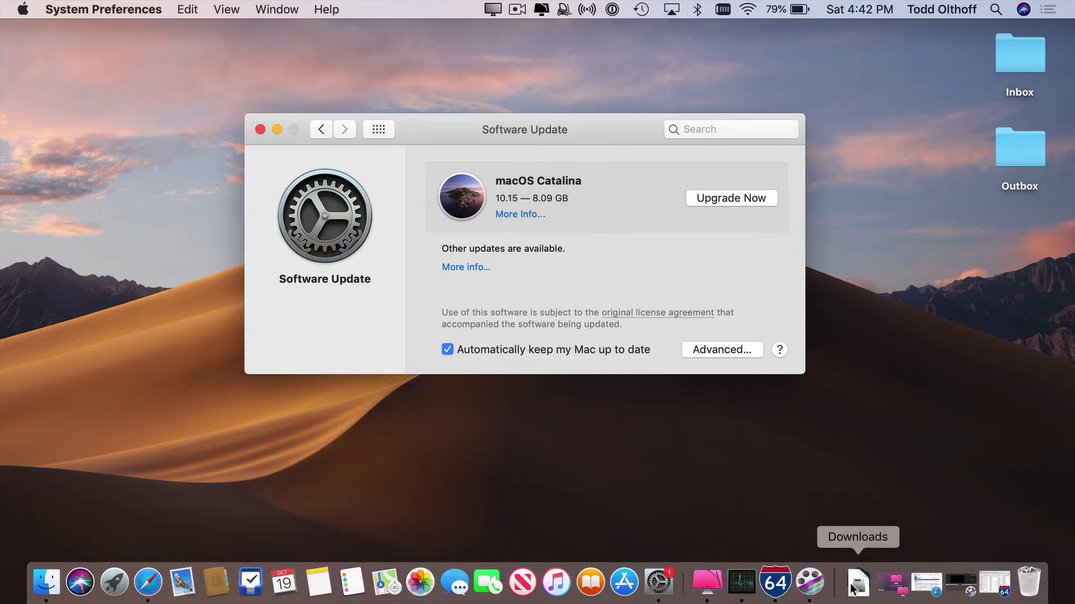
Launch CleanMyMac X and run a Smart Scan, finding 19.76 GB of junk and 3 speed tasks.
left_click(892, 586)
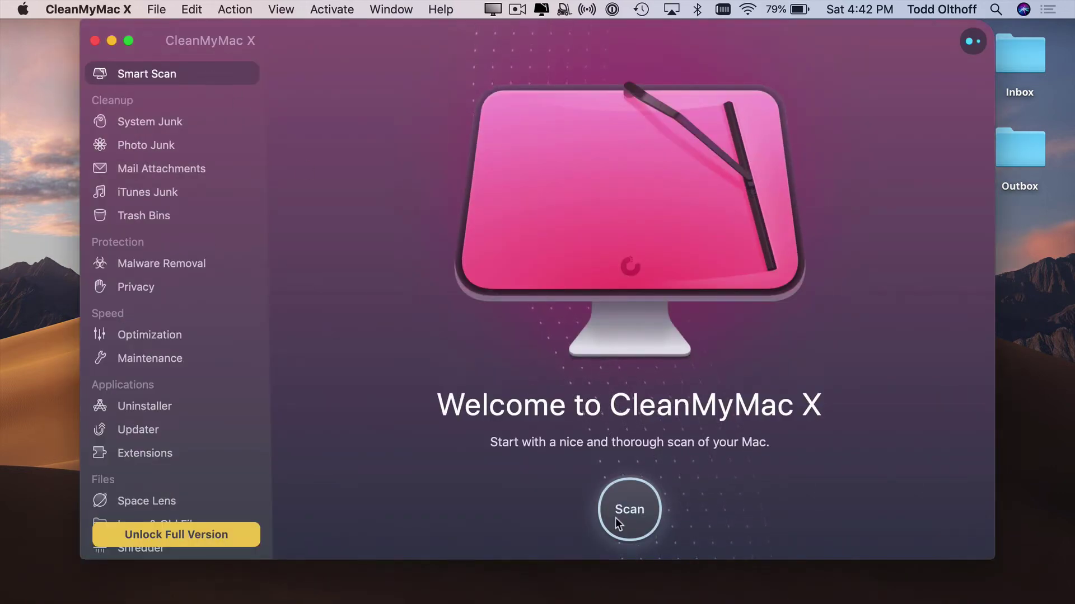
left_click(628, 497)
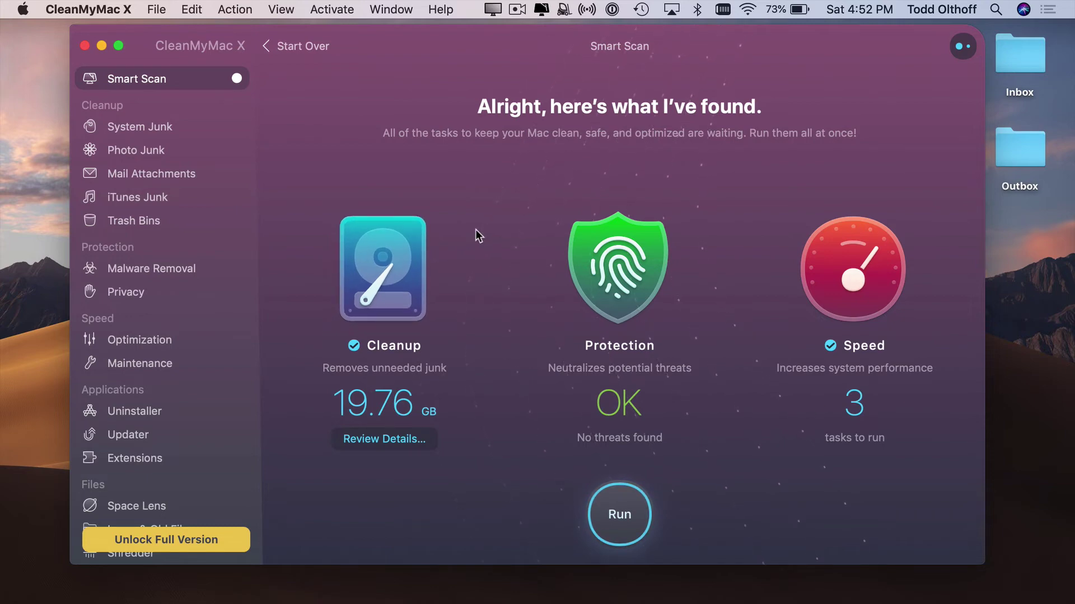
left_click(384, 440)
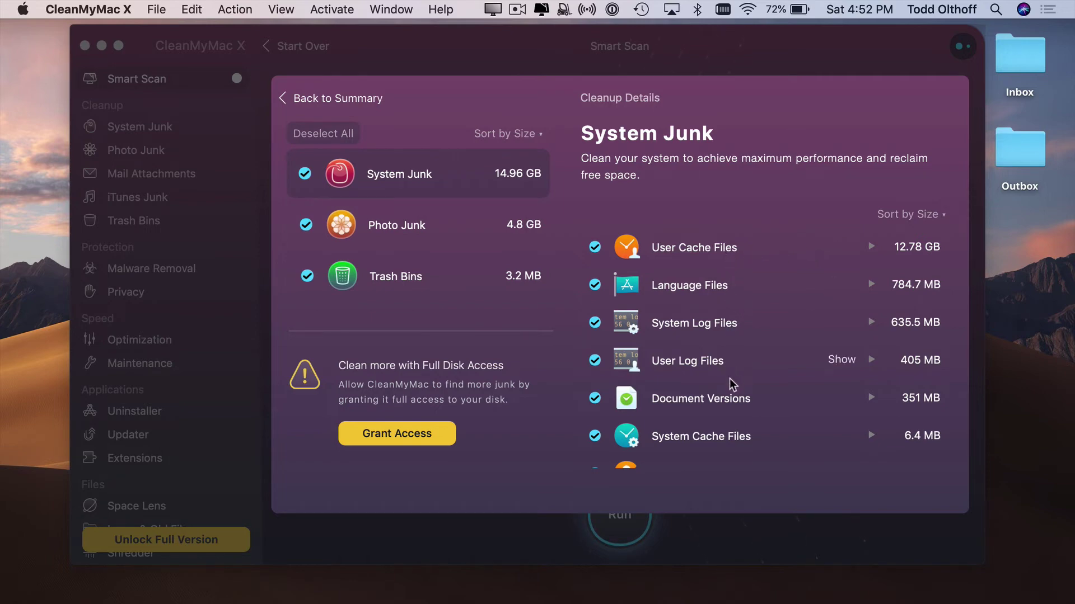
scroll(732, 408, "down", 2)
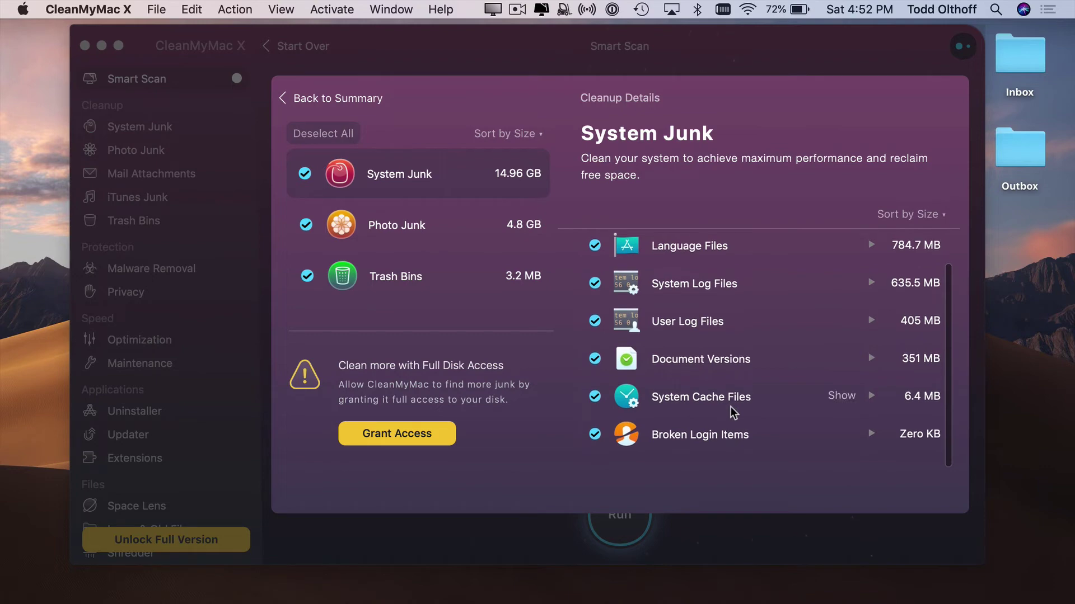
scroll(716, 421, "up", 2)
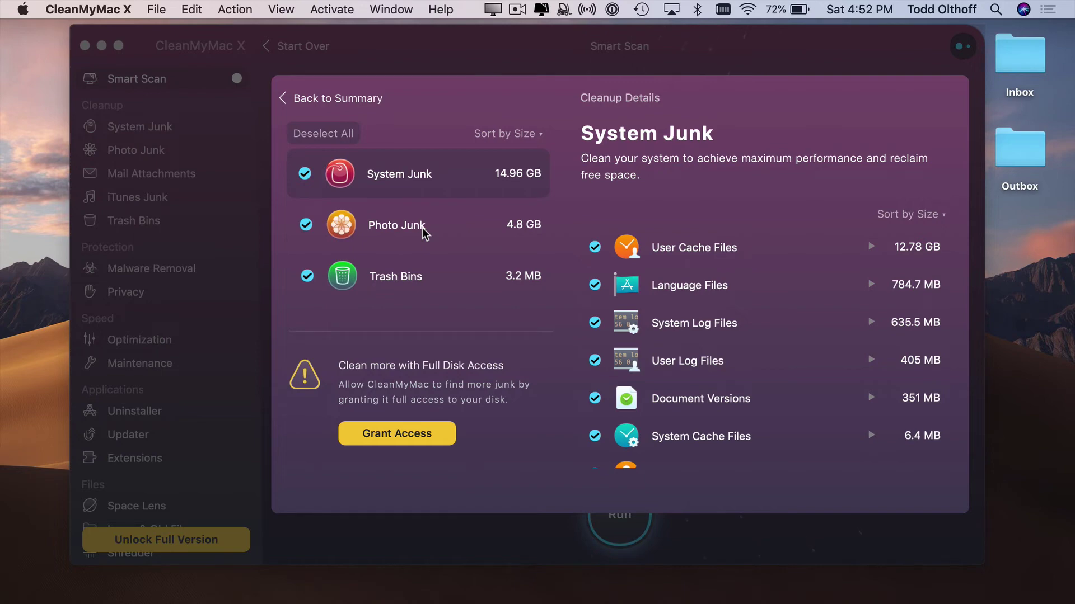
mouse_move(651, 251)
left_click(872, 252)
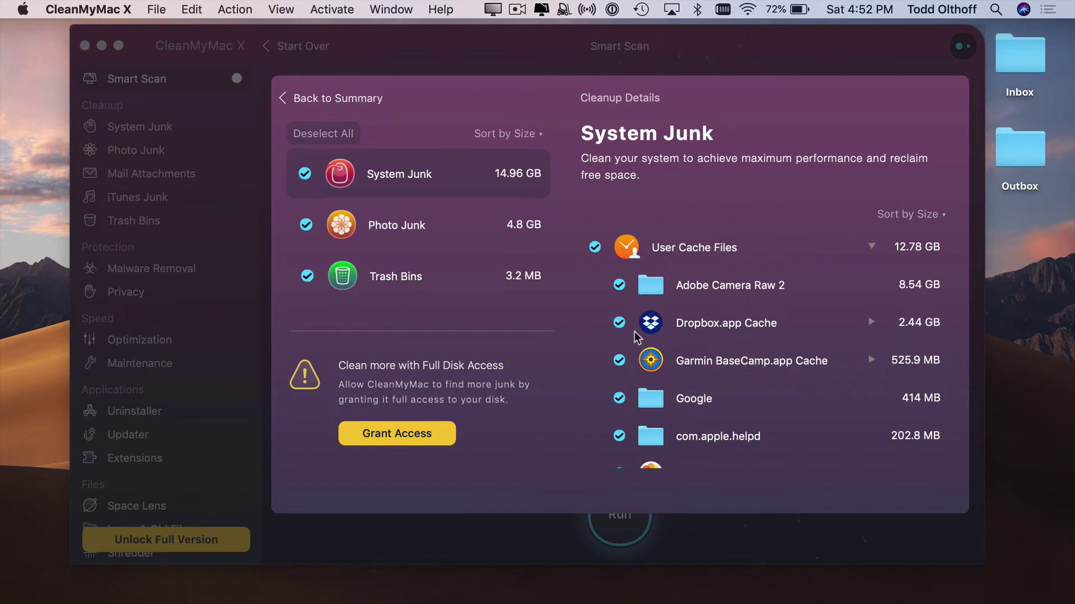
mouse_move(724, 353)
left_click(298, 98)
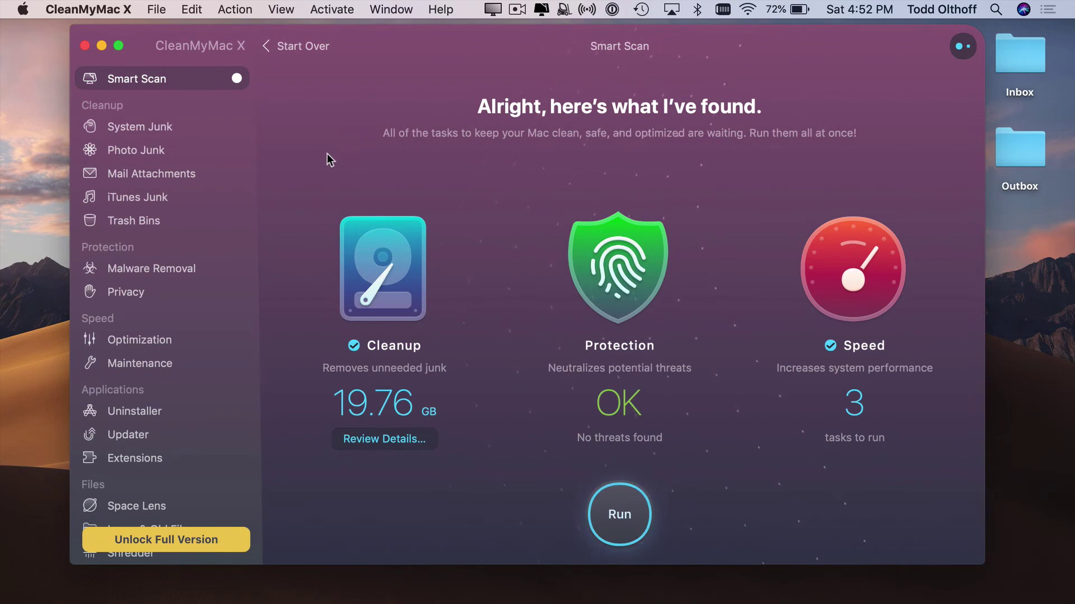
Browse the 34 apps in CleanMyMac X Uninstaller's 32-Bit category.
scroll(205, 225, "down", 3)
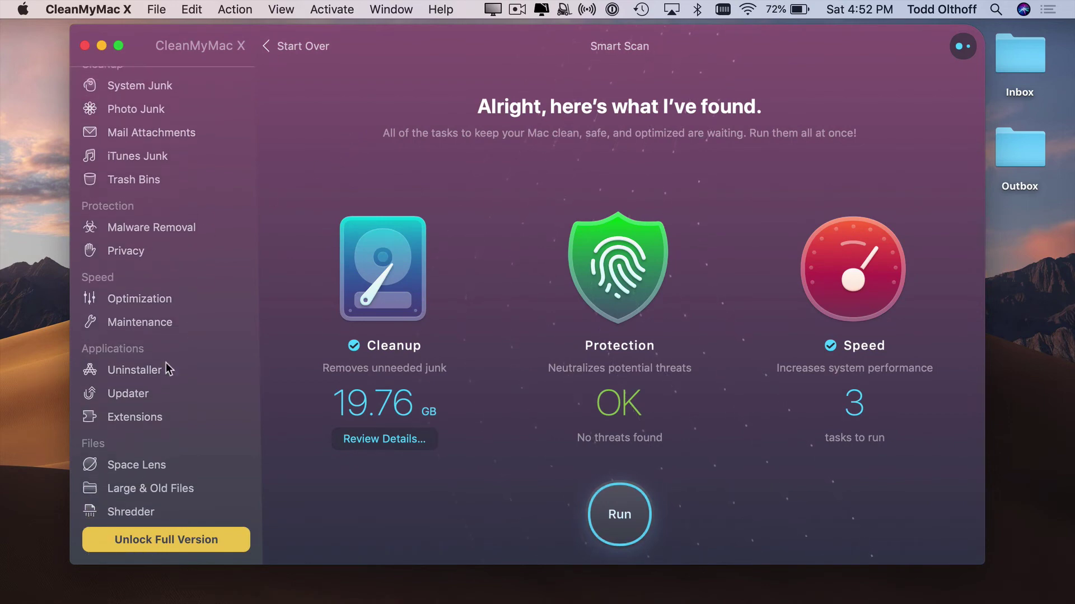
left_click(129, 373)
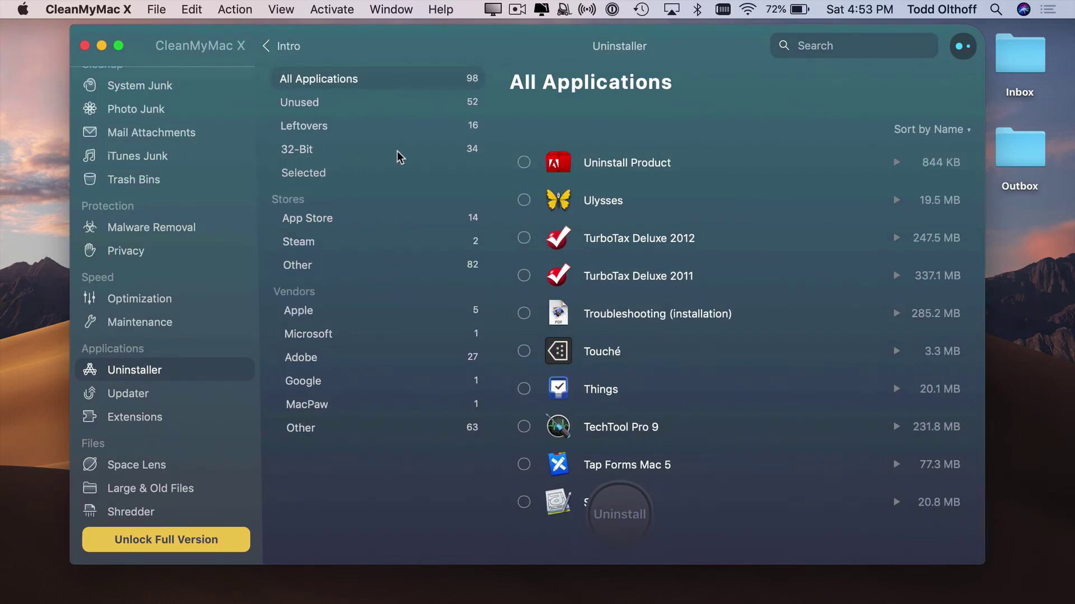
left_click(312, 152)
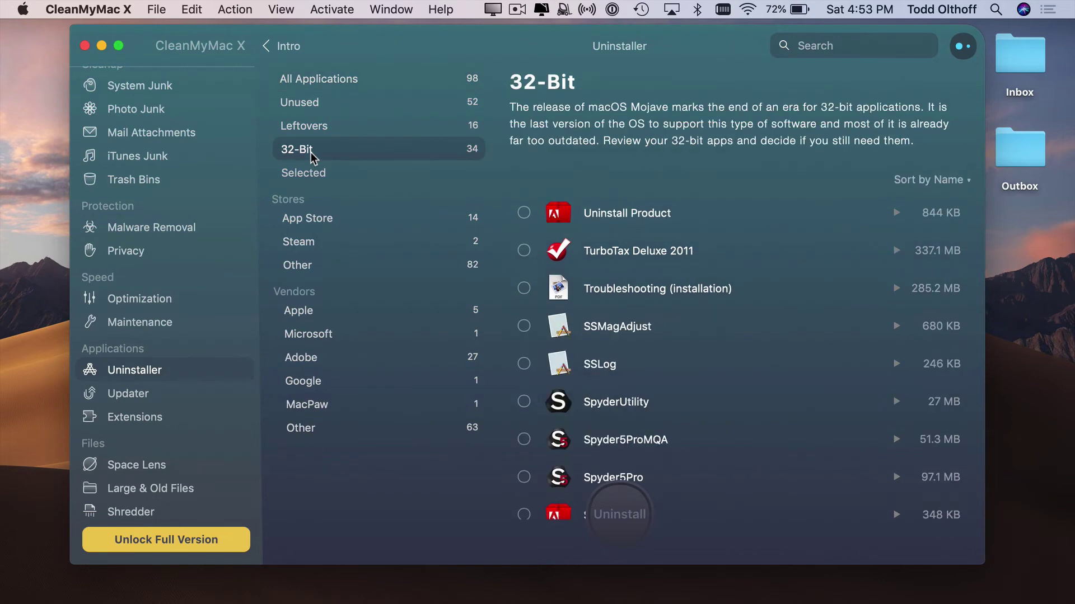
scroll(656, 222, "down", 3)
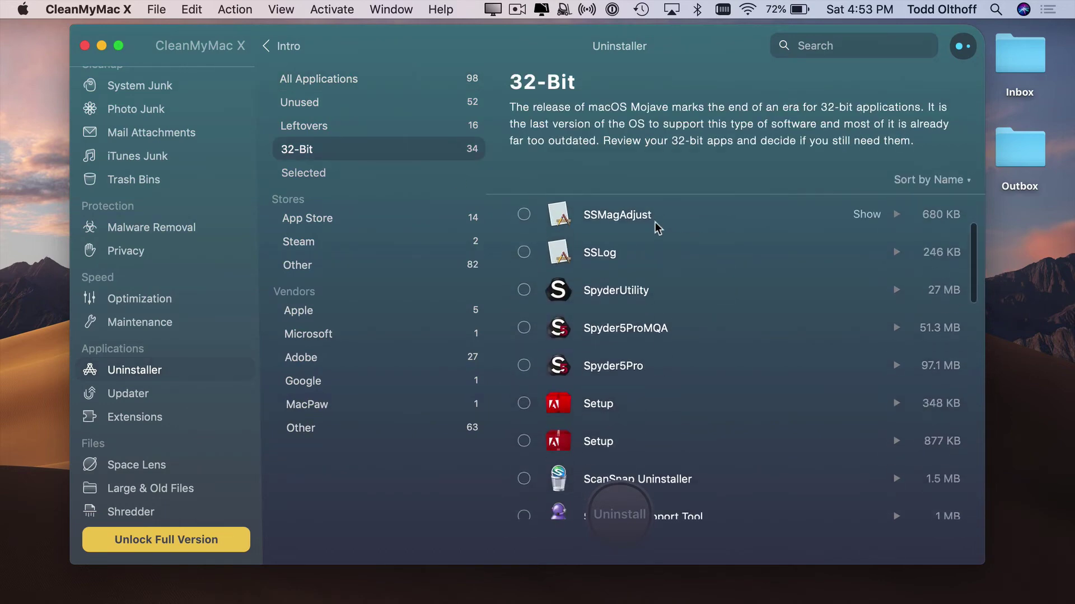
scroll(655, 221, "down", 6)
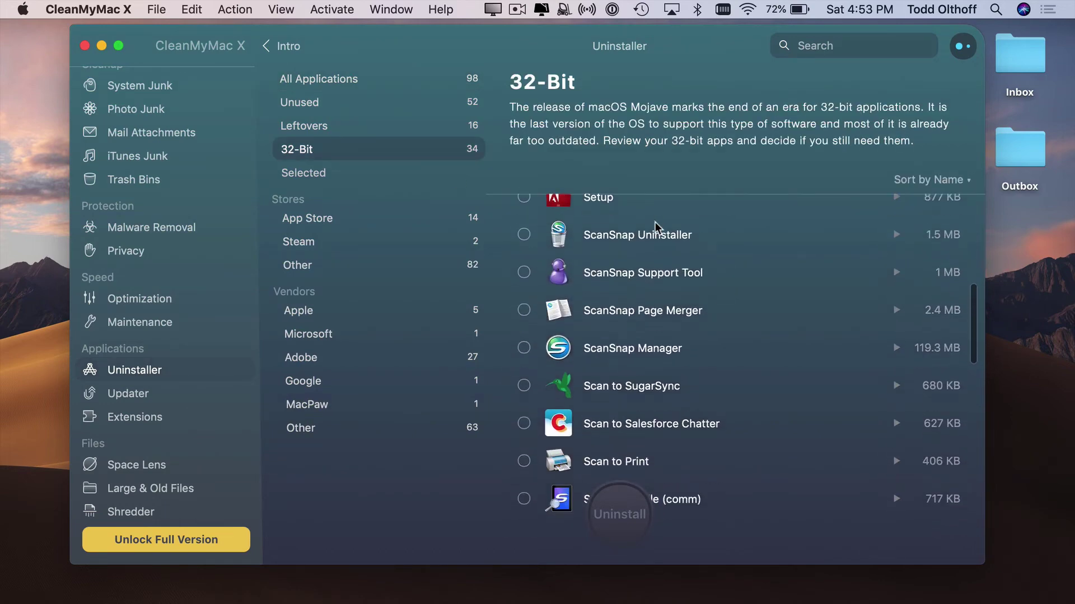
scroll(655, 222, "down", 2)
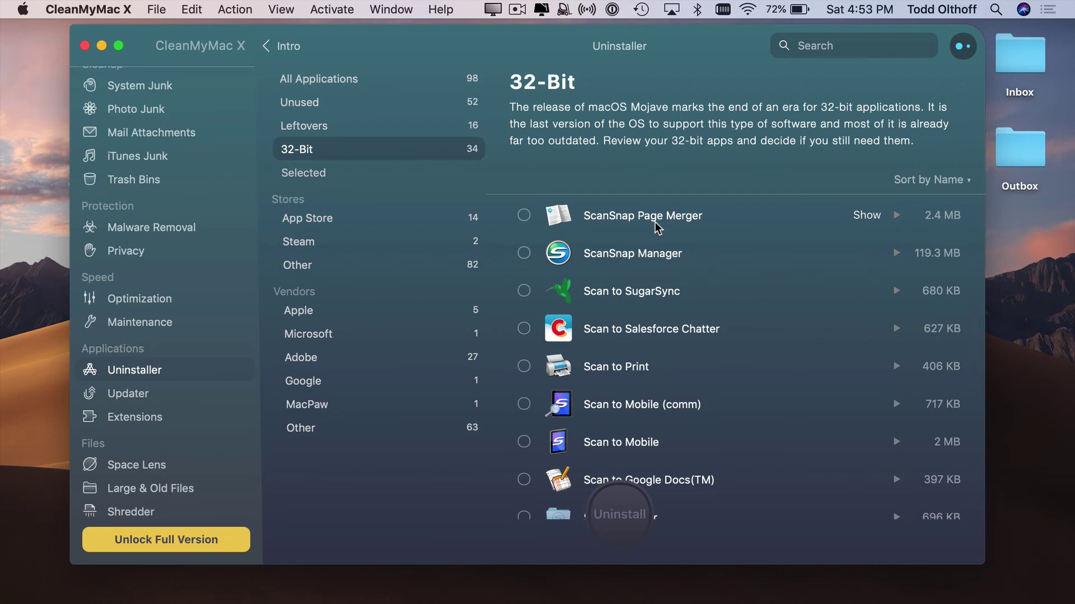
scroll(662, 240, "down", 5)
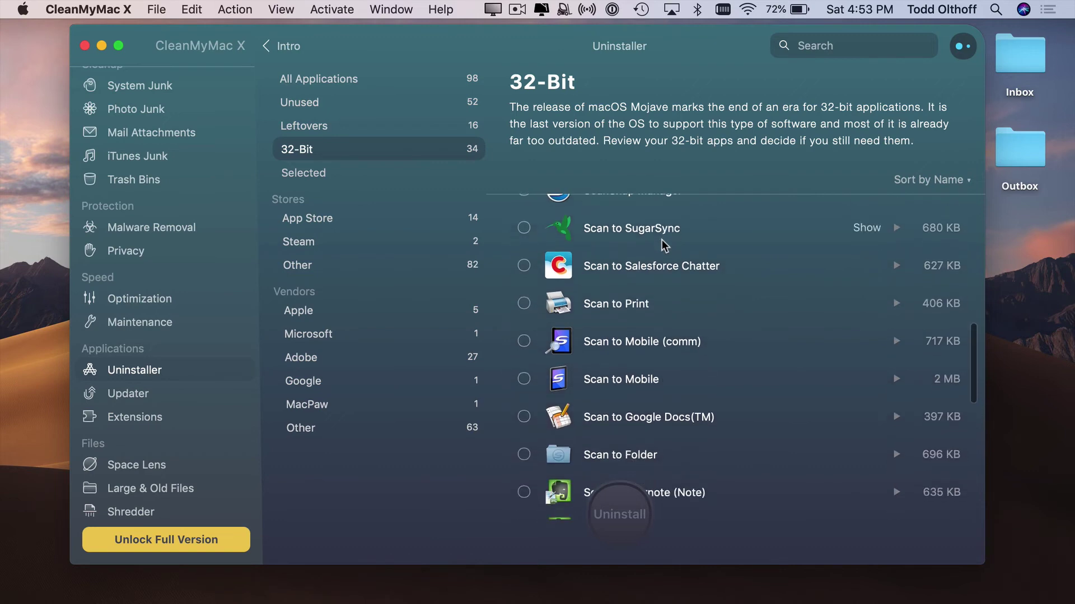
scroll(662, 239, "up", 2)
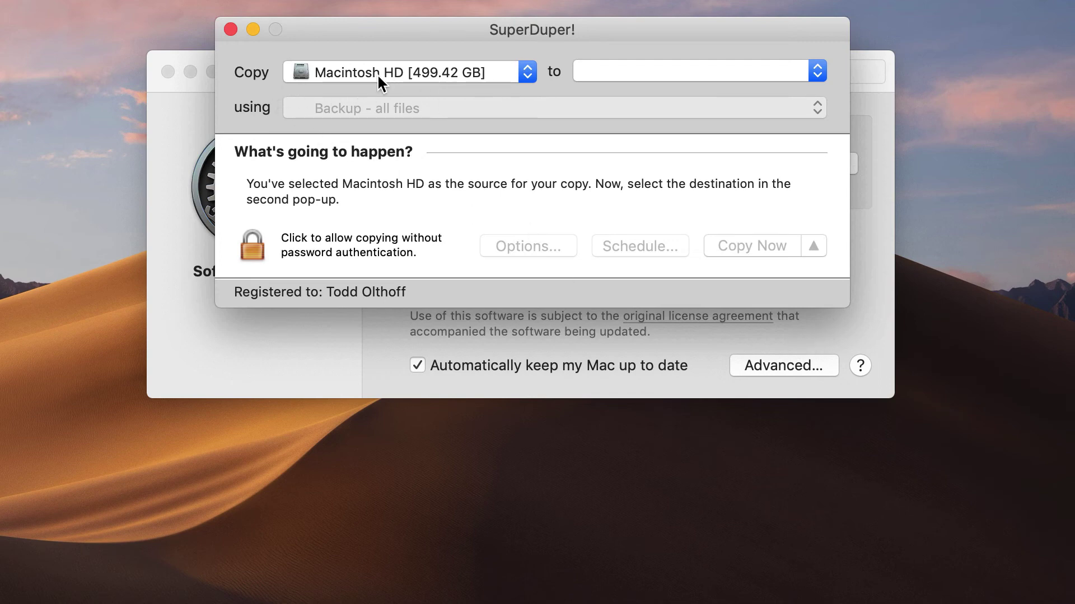
Check SuperDuper!'s destination choices for Macintosh HD without picking one, then minimize SuperDuper!
left_click(817, 78)
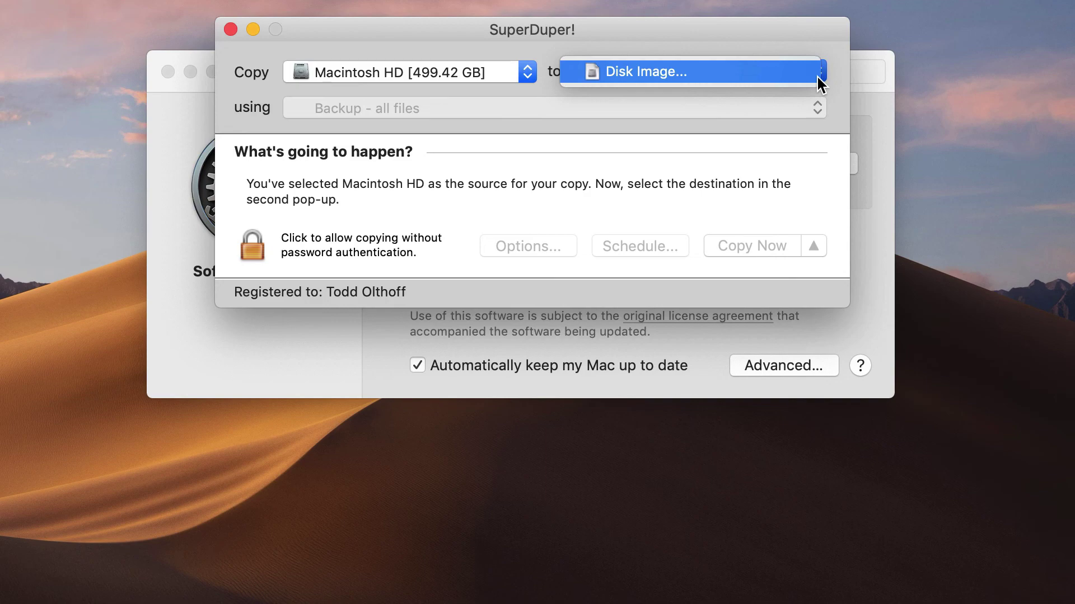
left_click(806, 128)
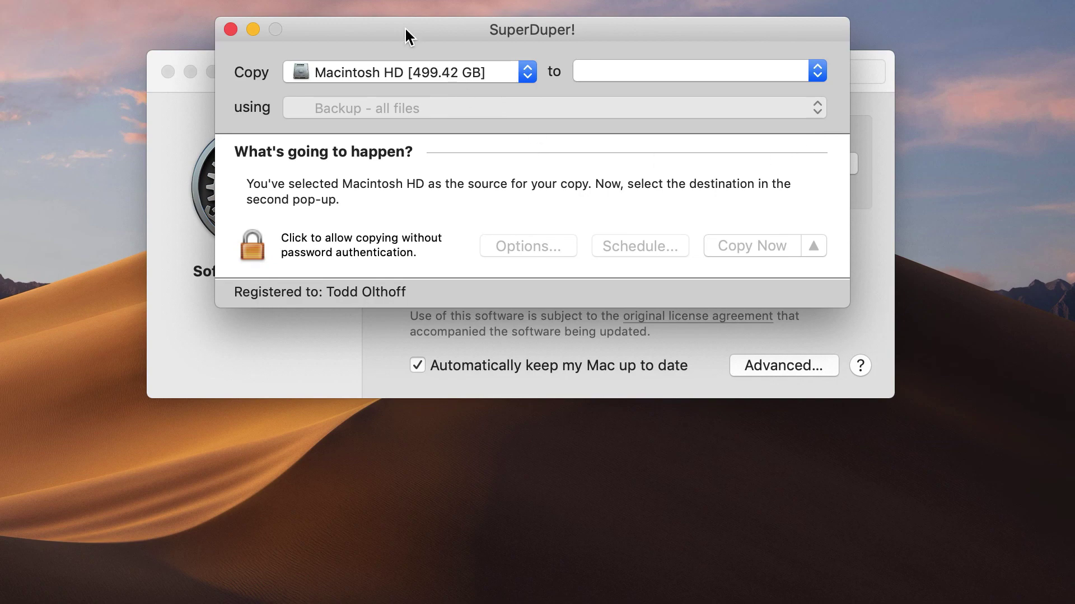
left_click(252, 30)
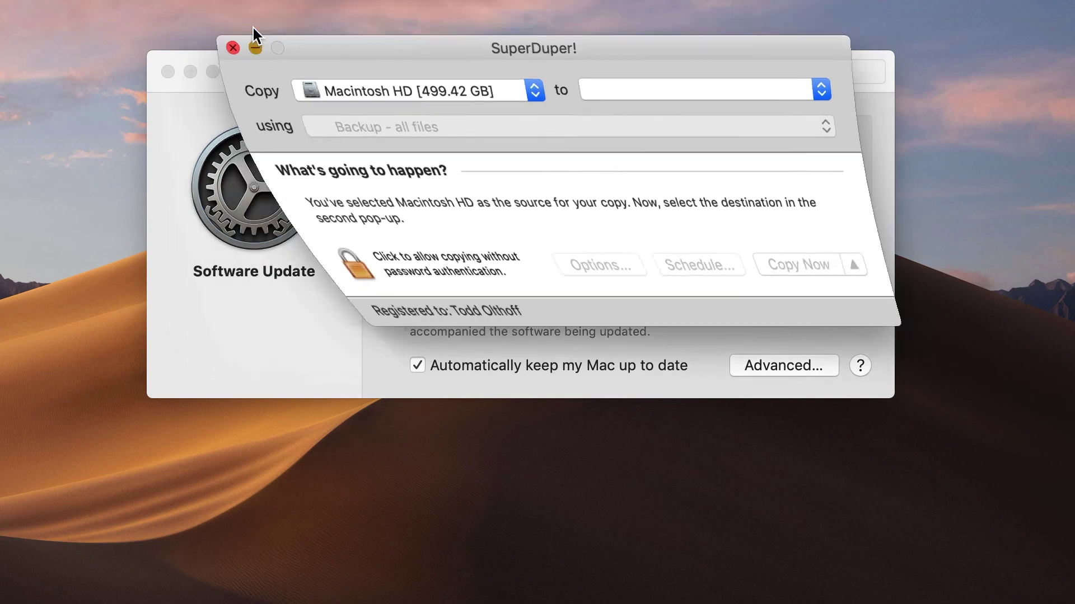